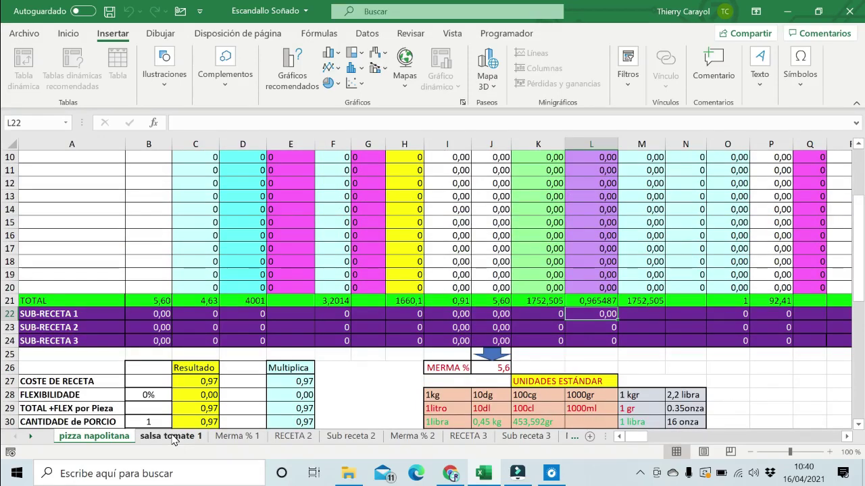
# On the salsa tomate 1 sheet, replace the placeholder in the first recipe title so it reads "RECETA:salsa de tomate".
pyautogui.click(174, 437)
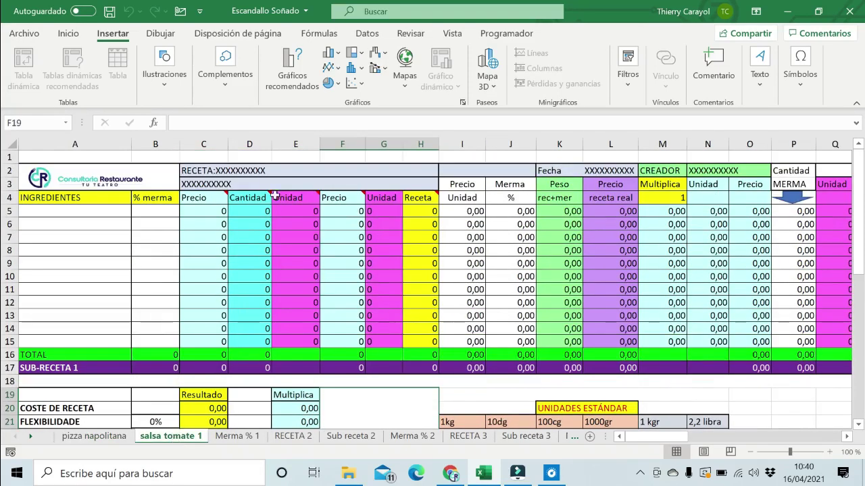
pyautogui.doubleClick(269, 171)
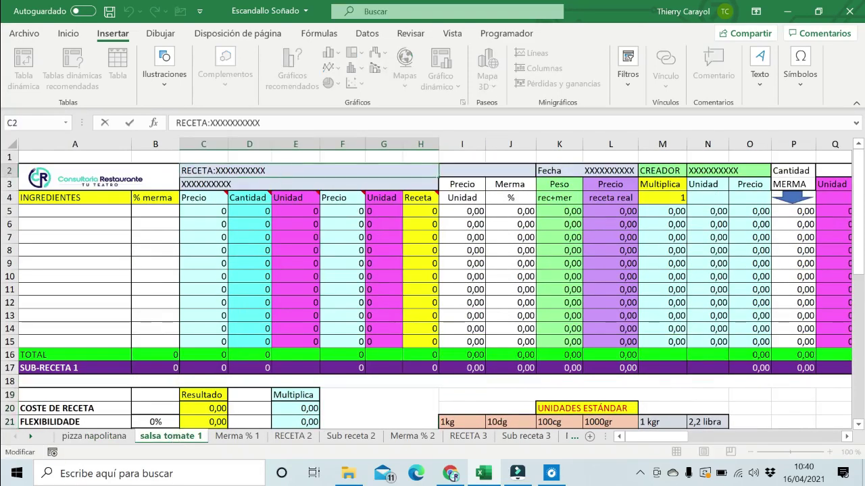
pyautogui.press('BackSpace')
pyautogui.press('BackSpace')
pyautogui.press('BackSpace')
pyautogui.press('BackSpace')
pyautogui.press('BackSpace')
pyautogui.press('BackSpace')
pyautogui.press('BackSpace')
pyautogui.press('BackSpace')
pyautogui.press('BackSpace')
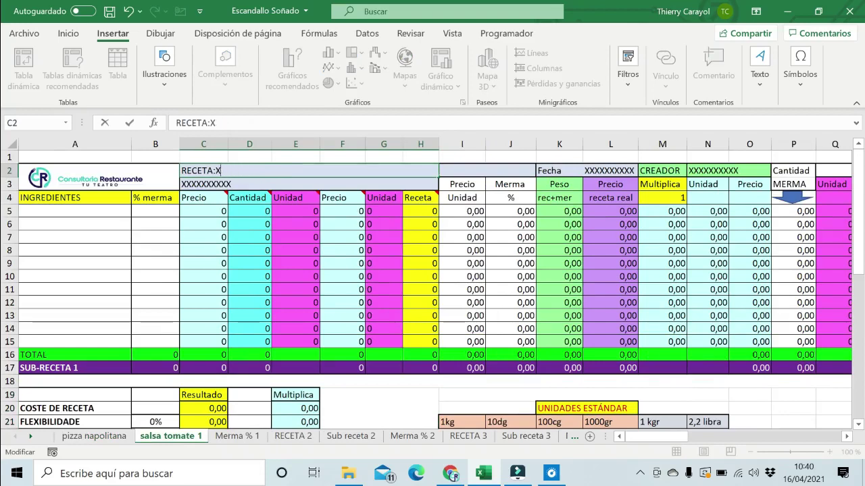
pyautogui.write('salsa de to')
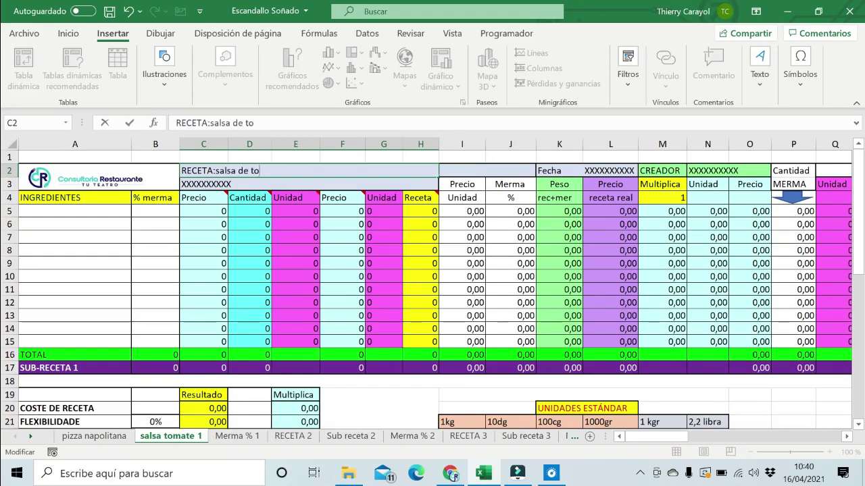
pyautogui.write('mate')
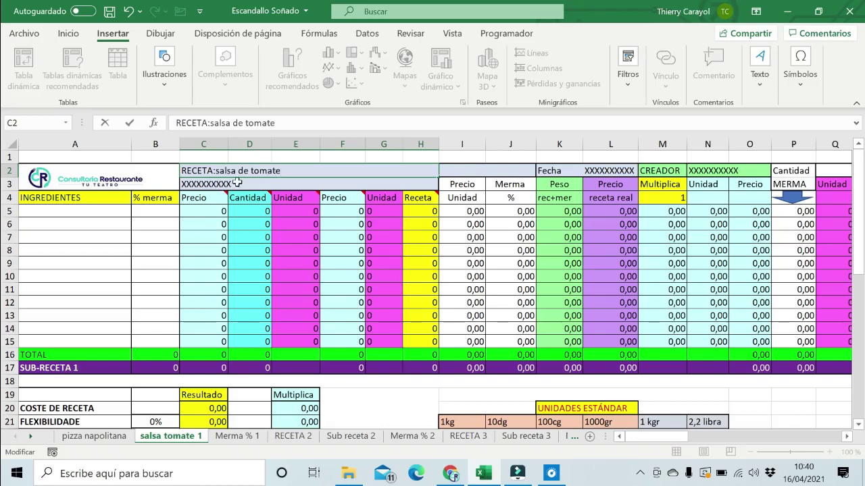
# Replace the placeholder line below the recipe title with "por una pizza".
pyautogui.press('Return')
pyautogui.press('BackSpace')
pyautogui.press('BackSpace')
pyautogui.press('BackSpace')
pyautogui.press('BackSpace')
pyautogui.press('BackSpace')
pyautogui.press('BackSpace')
pyautogui.press('BackSpace')
pyautogui.press('BackSpace')
pyautogui.press('BackSpace')
pyautogui.press('BackSpace')
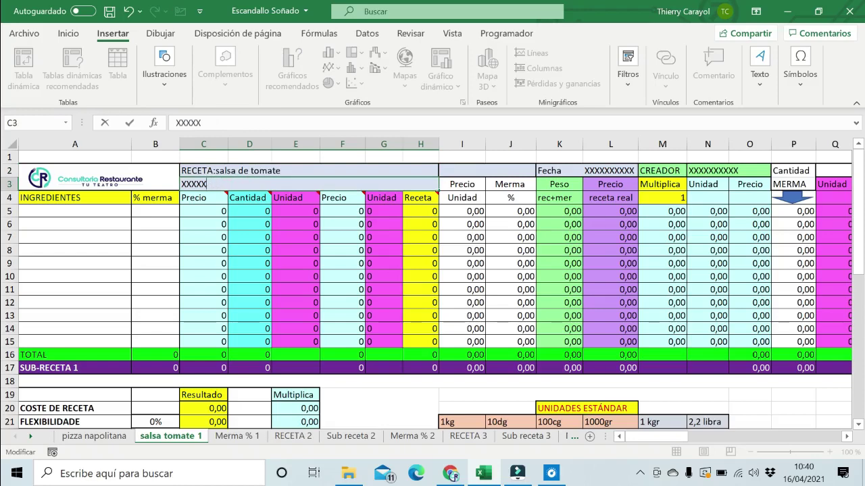
pyautogui.write('po')
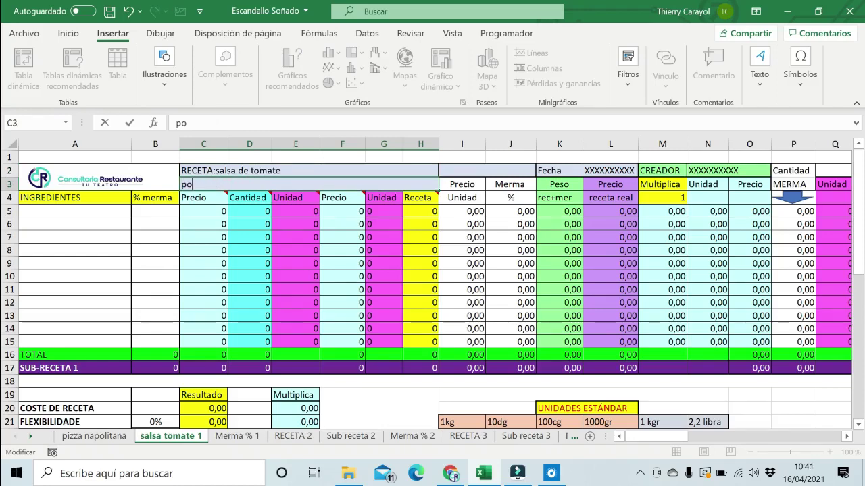
pyautogui.write('r una pizza')
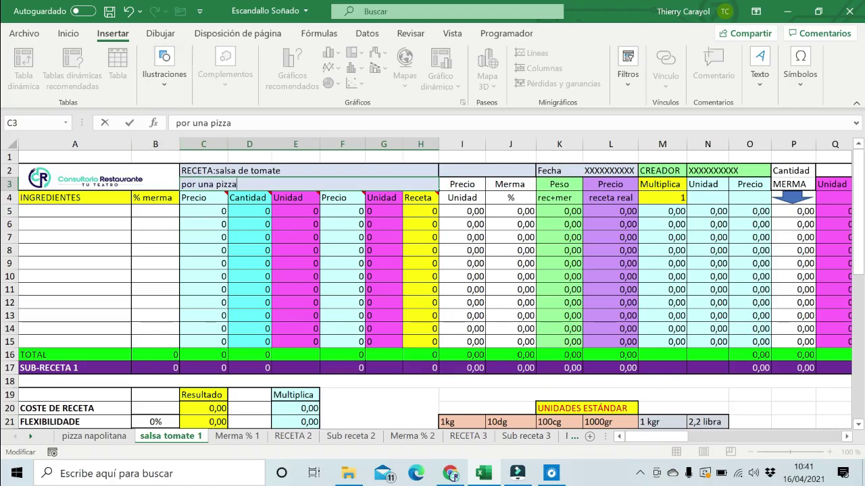
# Set the recipe's Fecha to 17/04/2021 and fill in the creator's name.
pyautogui.click(614, 171)
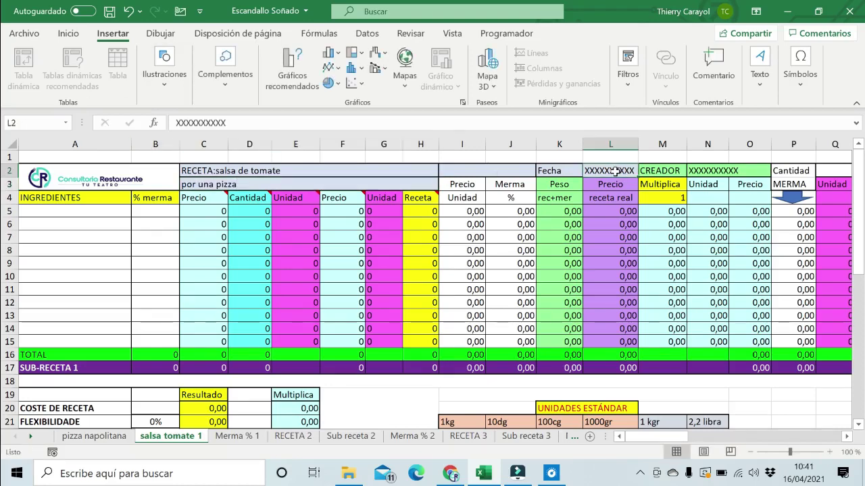
pyautogui.write('17/')
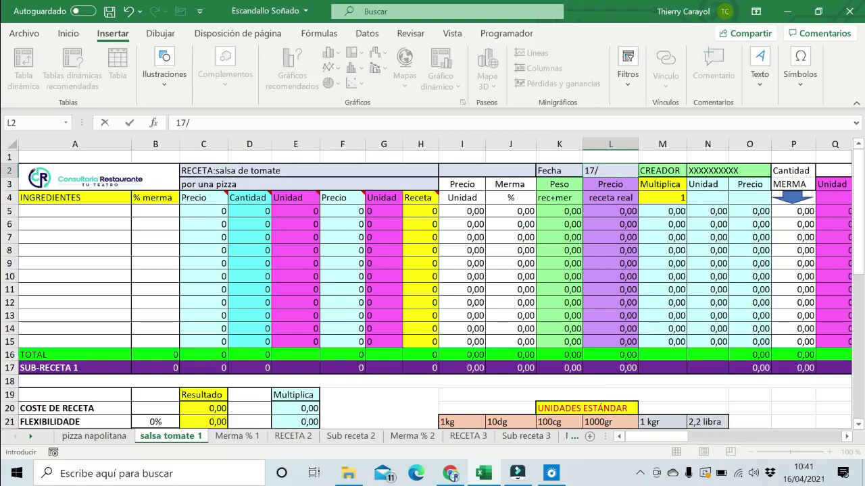
pyautogui.write('04/2021')
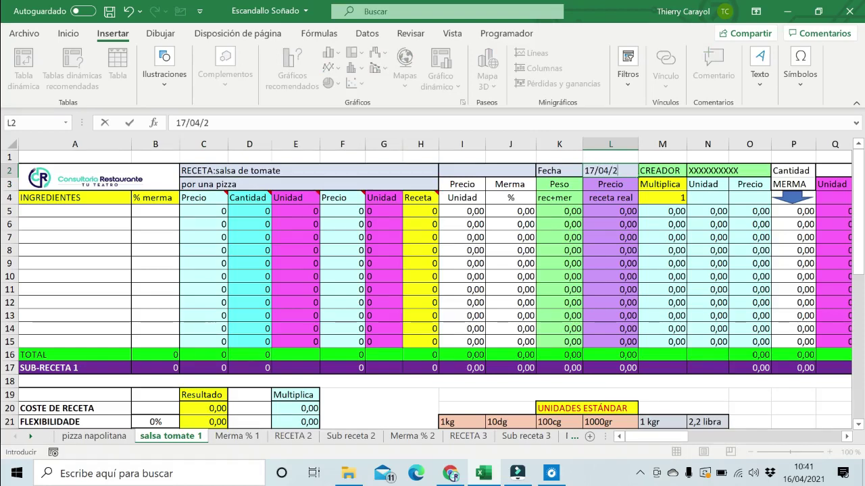
pyautogui.click(723, 173)
pyautogui.press('BackSpace')
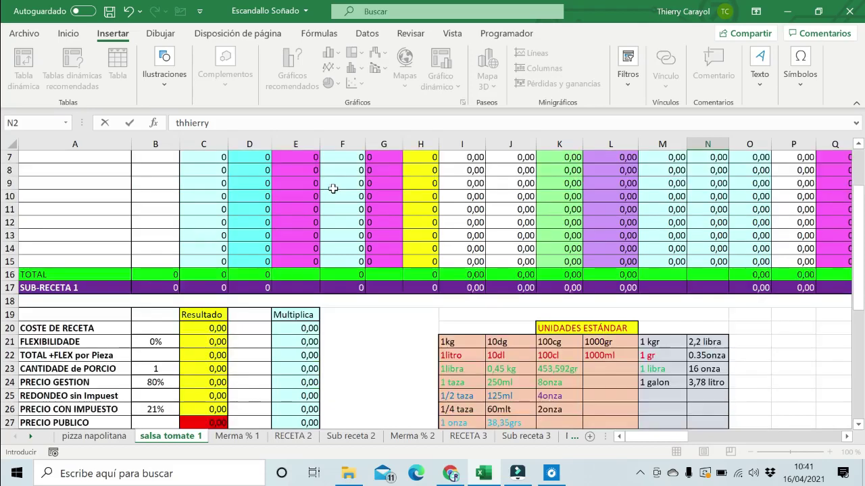
# Review the three sub-recipe tables on this sheet, plus the sub-recipe rows and cost summary on the pizza napolitana sheet.
pyautogui.scroll(-2, 334, 187)
pyautogui.scroll(2, 324, 186)
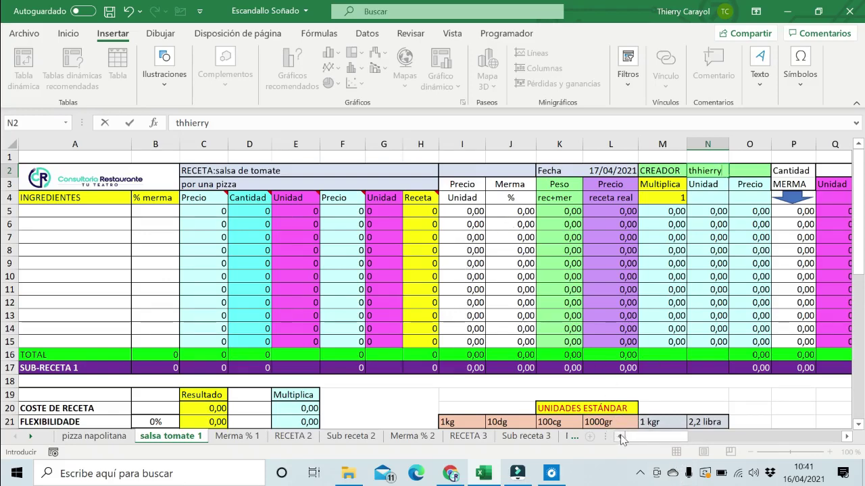
pyautogui.click(850, 437)
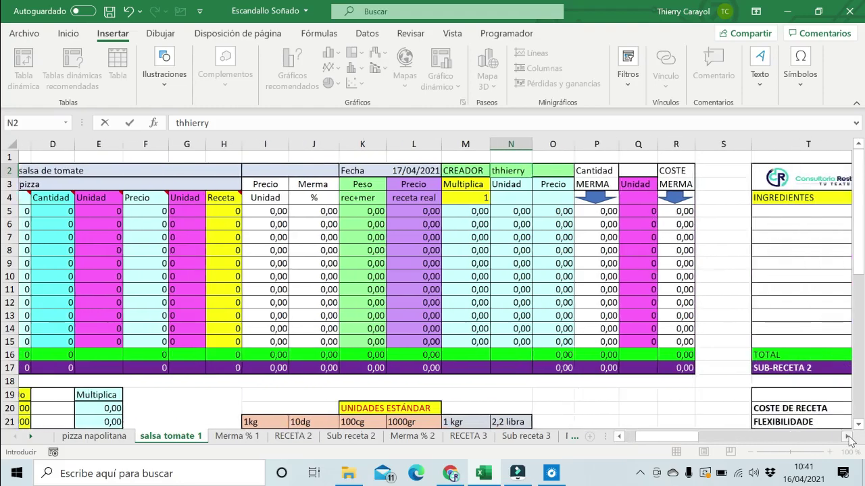
pyautogui.click(849, 437)
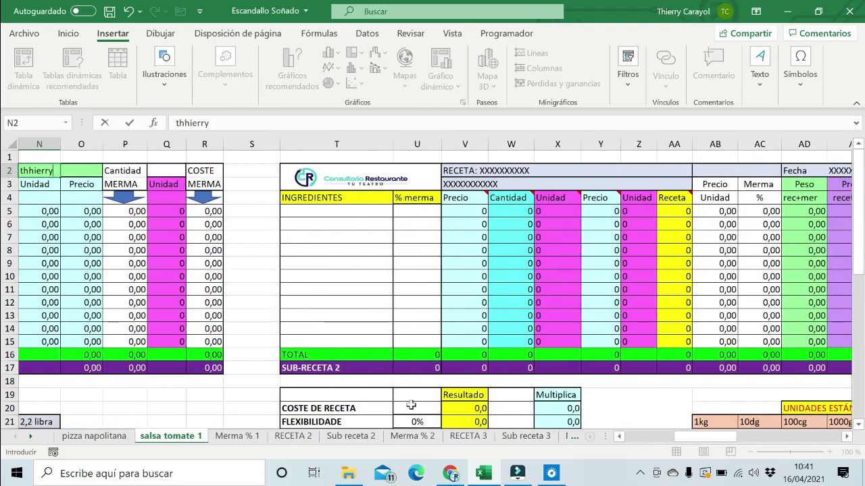
pyautogui.click(847, 437)
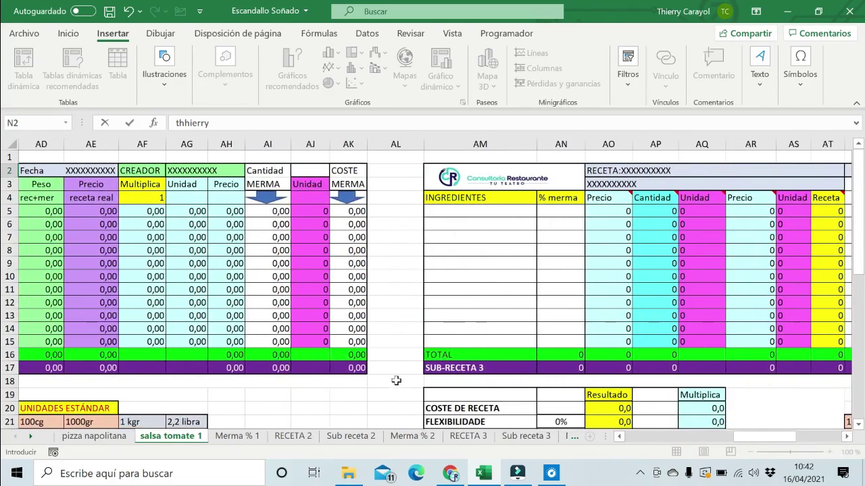
pyautogui.moveTo(756, 437); pyautogui.dragTo(611, 449)
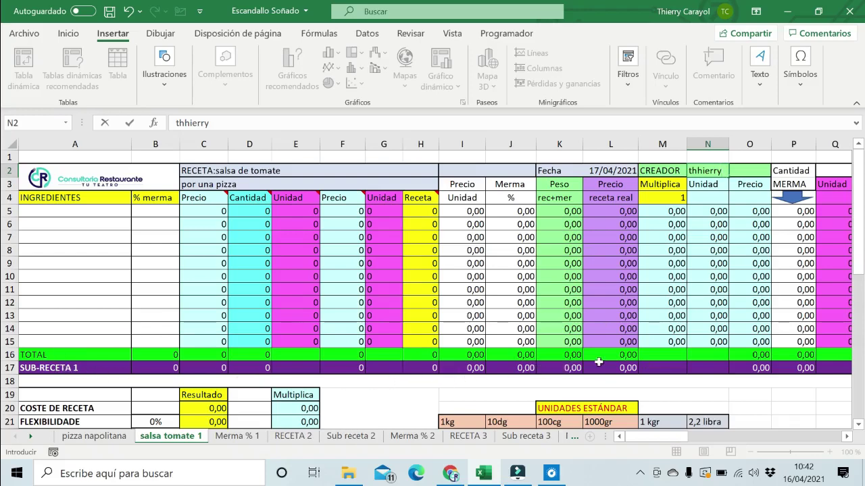
pyautogui.click(104, 441)
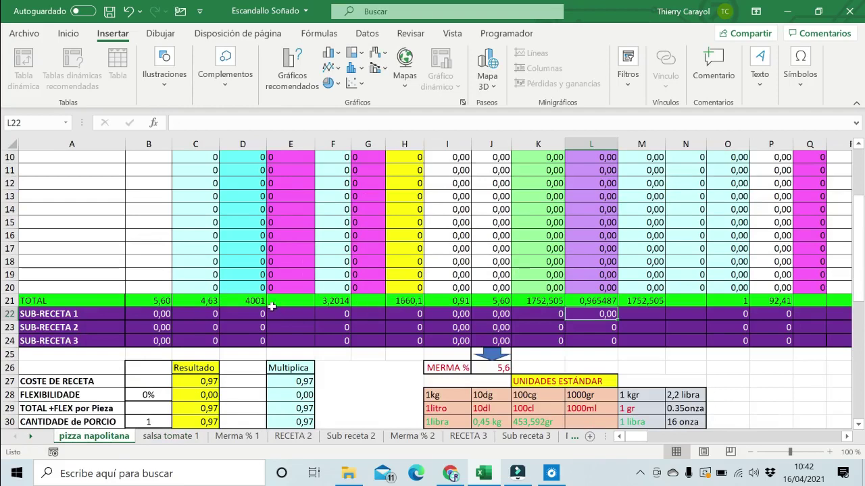
pyautogui.scroll(-1, 203, 266)
pyautogui.scroll(-2, 204, 266)
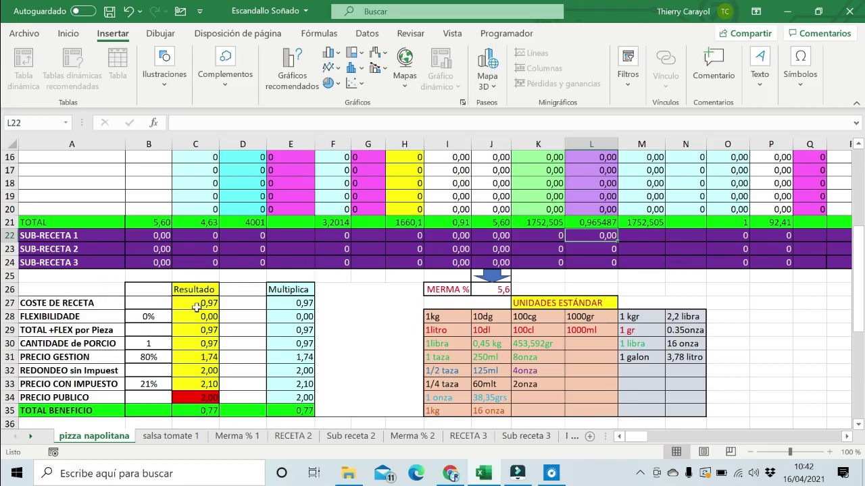
# Add "tomate natural" as the first ingredient on the salsa tomate 1 sheet, with a % merma of 10.
pyautogui.click(184, 438)
pyautogui.click(79, 214)
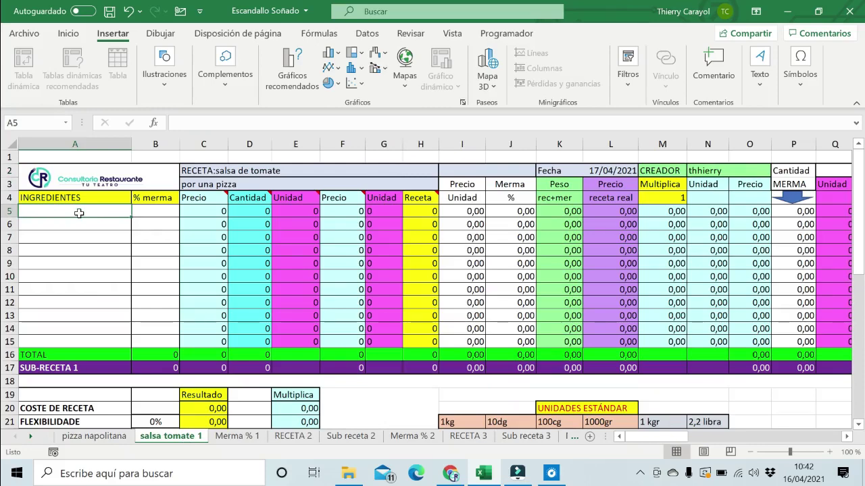
pyautogui.write('toTAL')
pyautogui.write('m')
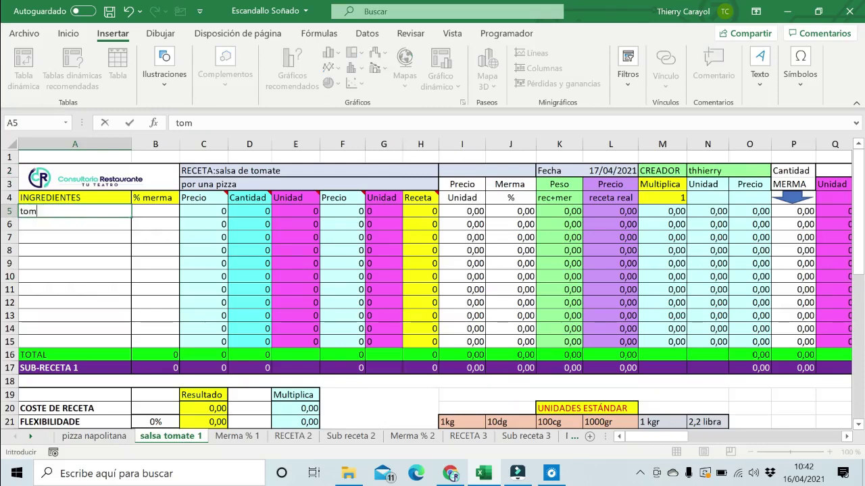
pyautogui.write('ate natura')
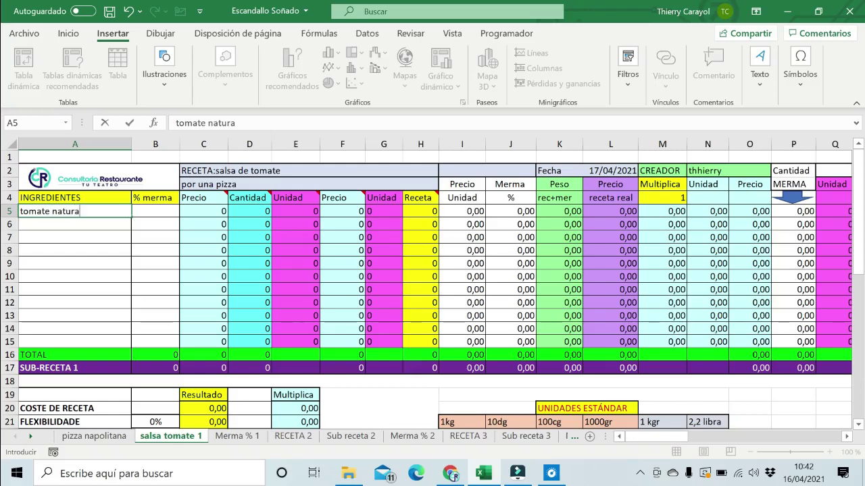
pyautogui.write('l')
pyautogui.click(156, 209)
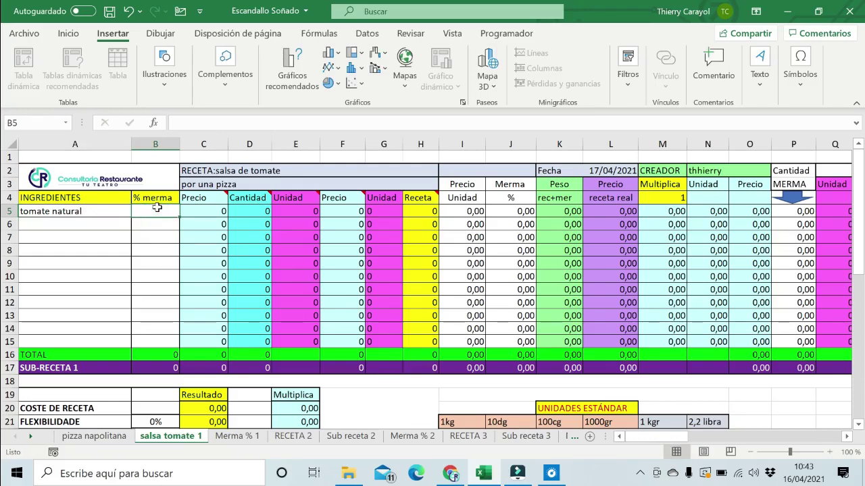
pyautogui.write('0')
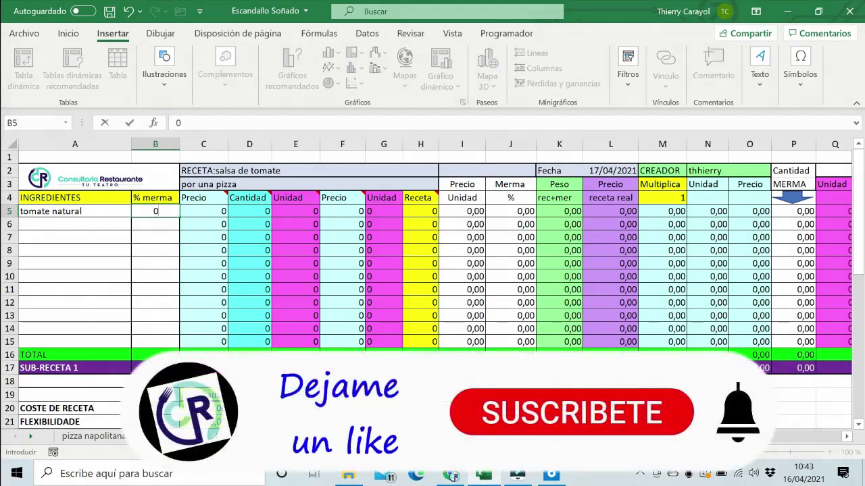
pyautogui.press('BackSpace')
pyautogui.write('10')
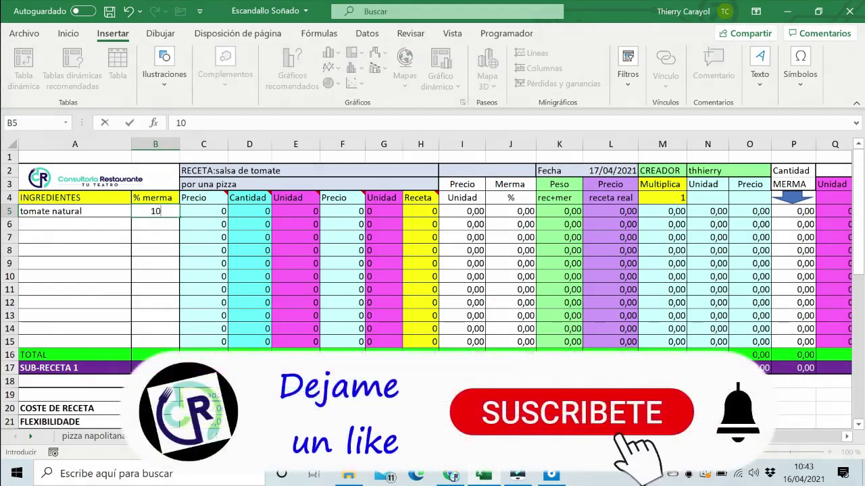
# Enter the tomato's purchase data: price 2,6, quantity 1000 and unit gr.
pyautogui.click(213, 212)
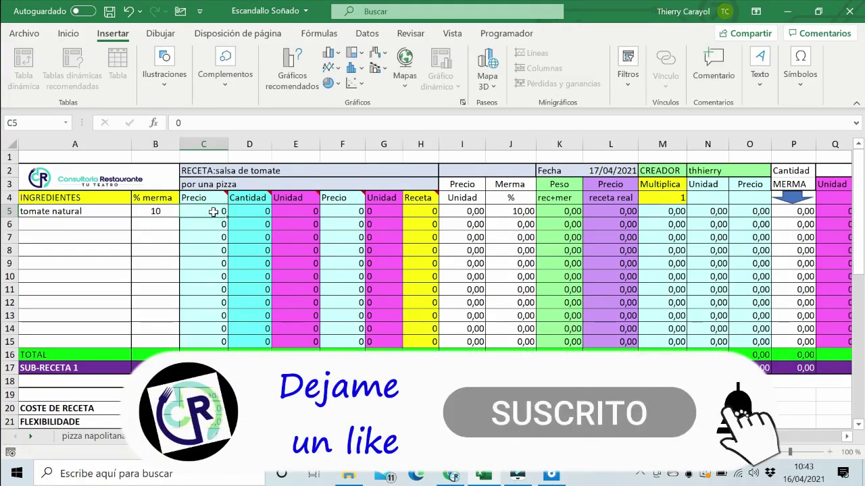
pyautogui.write('2')
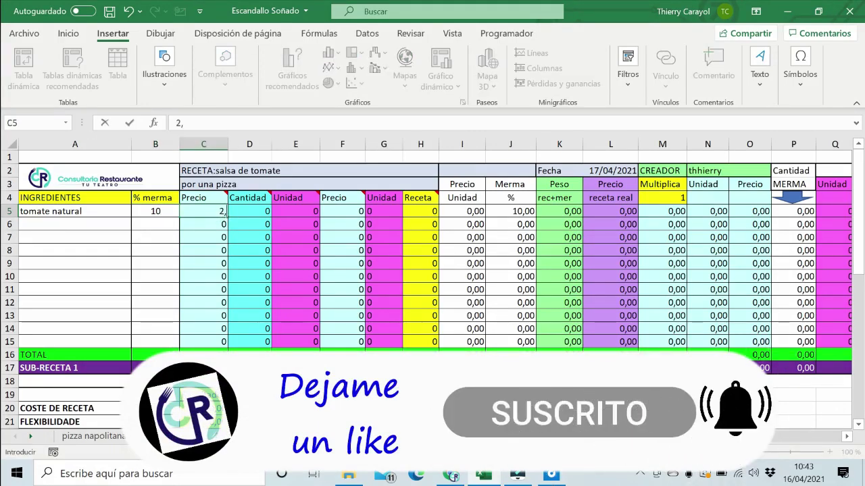
pyautogui.write(',6')
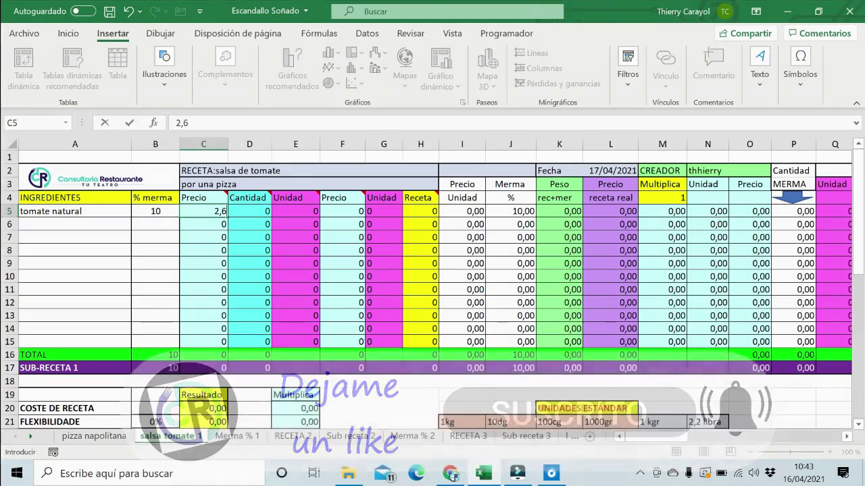
pyautogui.click(240, 211)
pyautogui.write('1')
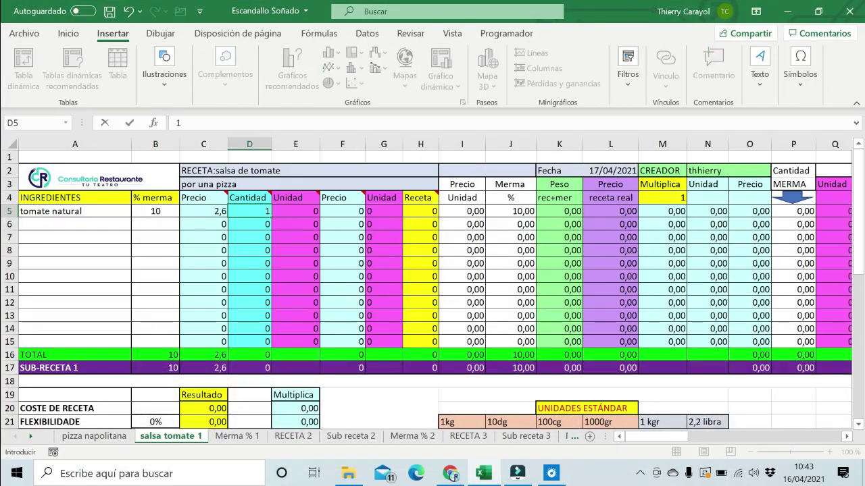
pyautogui.write('000gr')
pyautogui.press('BackSpace')
pyautogui.press('BackSpace')
pyautogui.click(304, 214)
pyautogui.write('g')
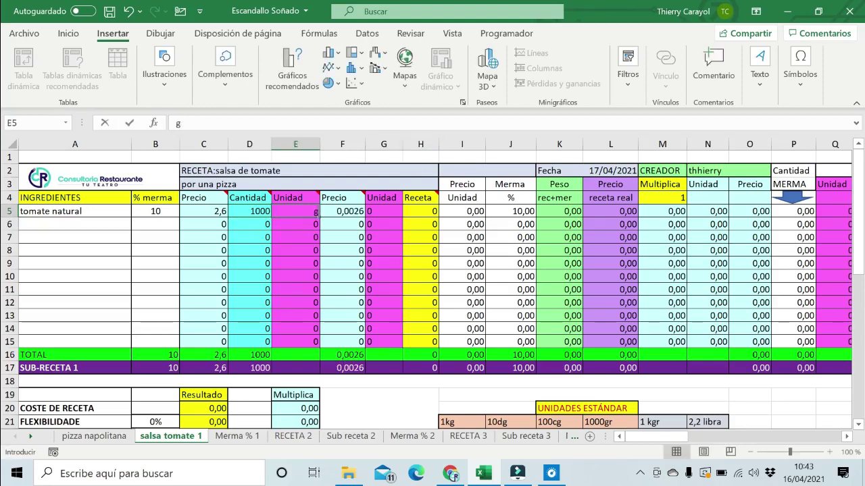
pyautogui.write('r')
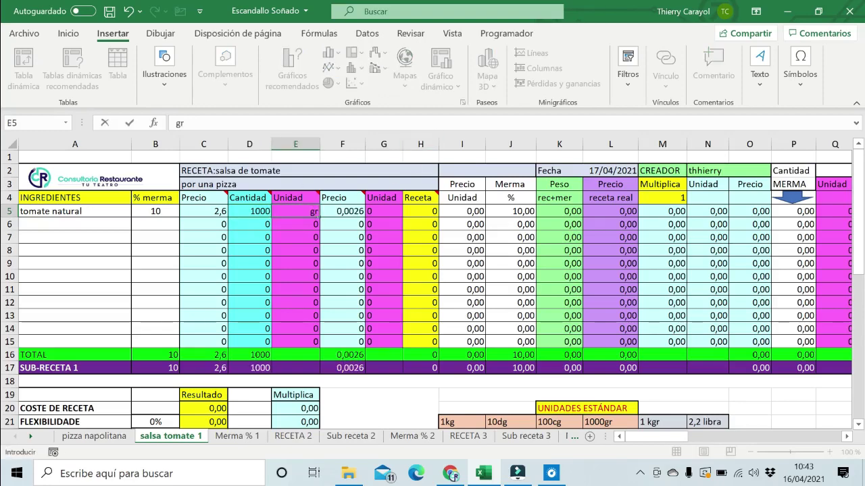
# Set the tomato's Receta quantity to 200 and check its waste quantity and waste cost columns.
pyautogui.click(418, 213)
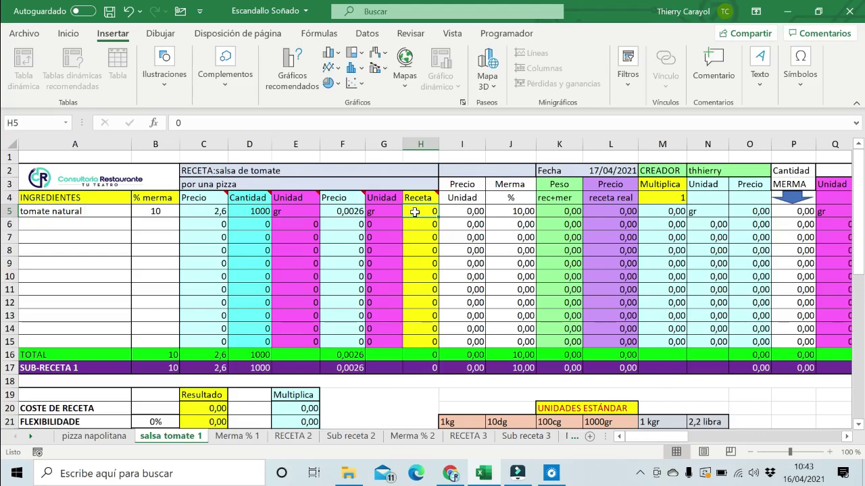
pyautogui.write('200')
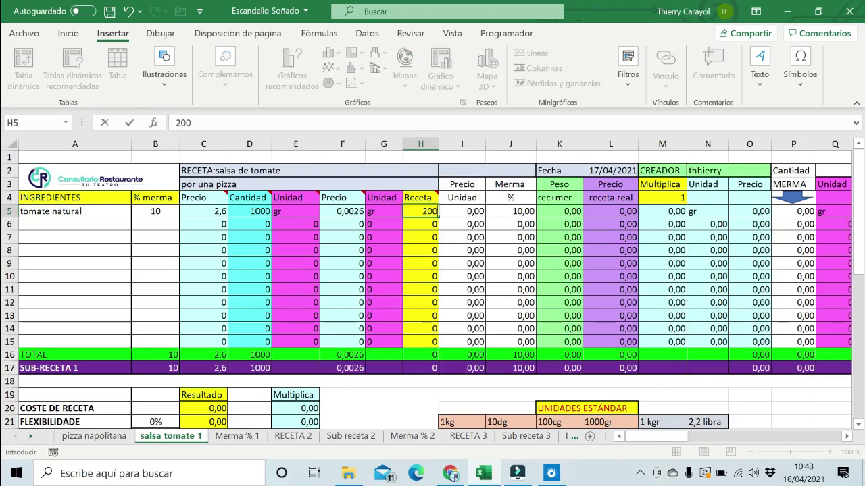
pyautogui.press('Return')
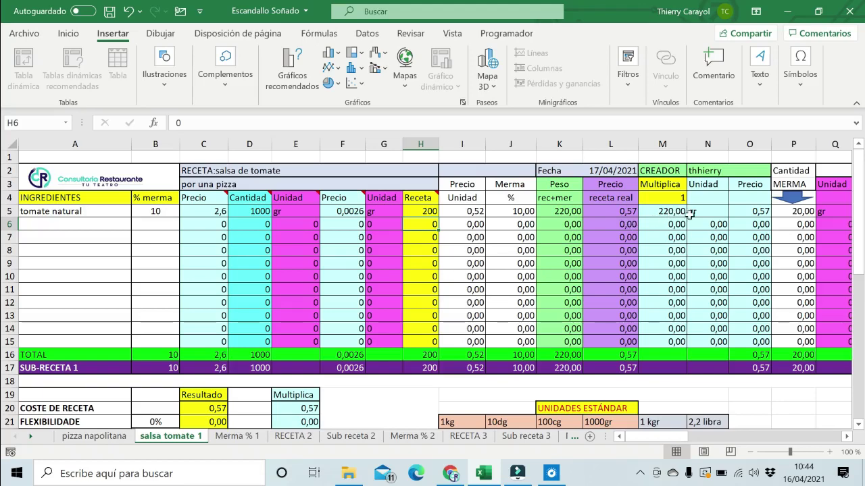
pyautogui.click(847, 436)
pyautogui.click(846, 438)
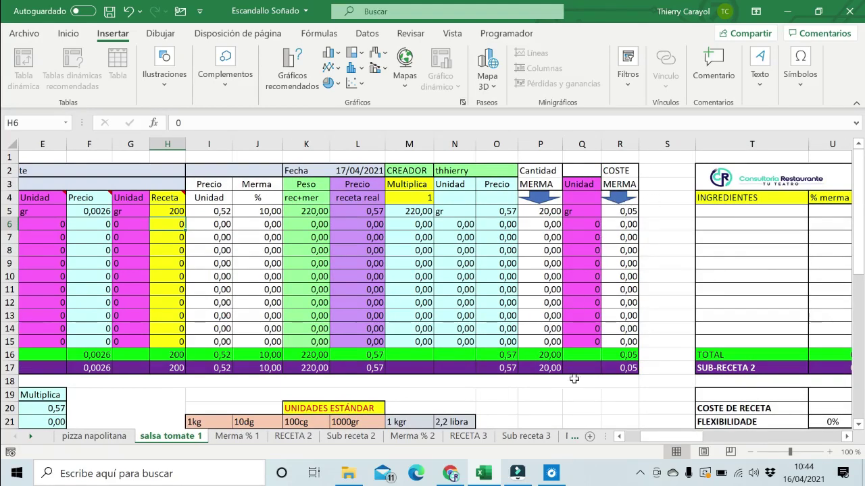
# Add "ajo" as the second ingredient of the tomato sauce, with a % merma of 5.
pyautogui.click(621, 437)
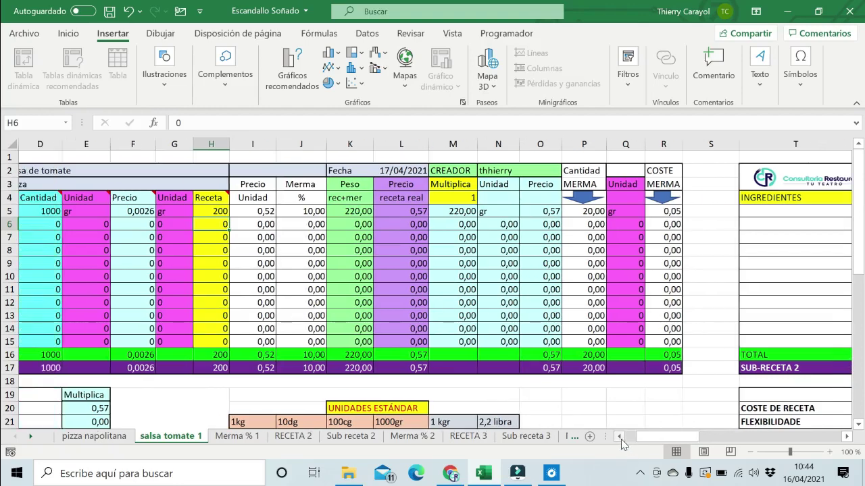
pyautogui.click(621, 437)
pyautogui.click(621, 437)
pyautogui.click(621, 437)
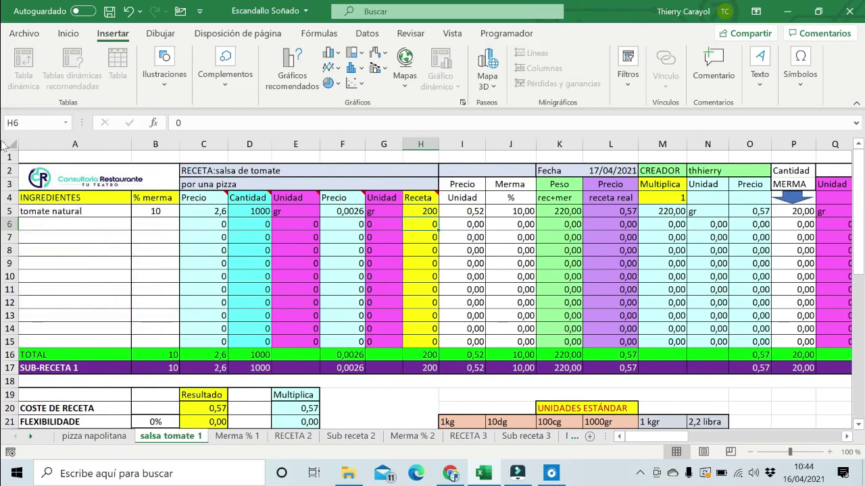
pyautogui.click(58, 227)
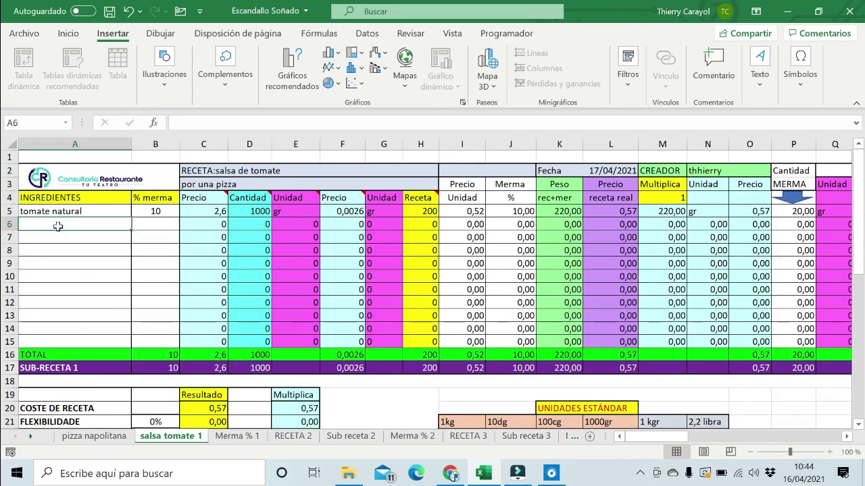
pyautogui.write('a')
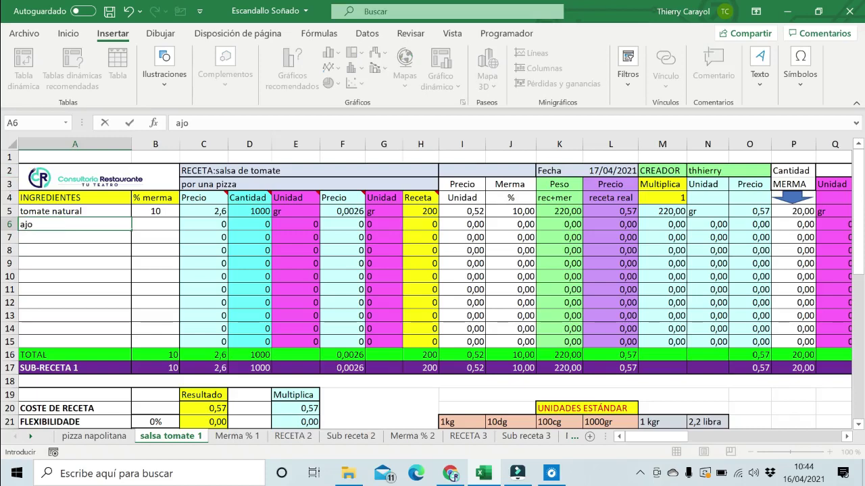
pyautogui.write('jo')
pyautogui.press('Tab')
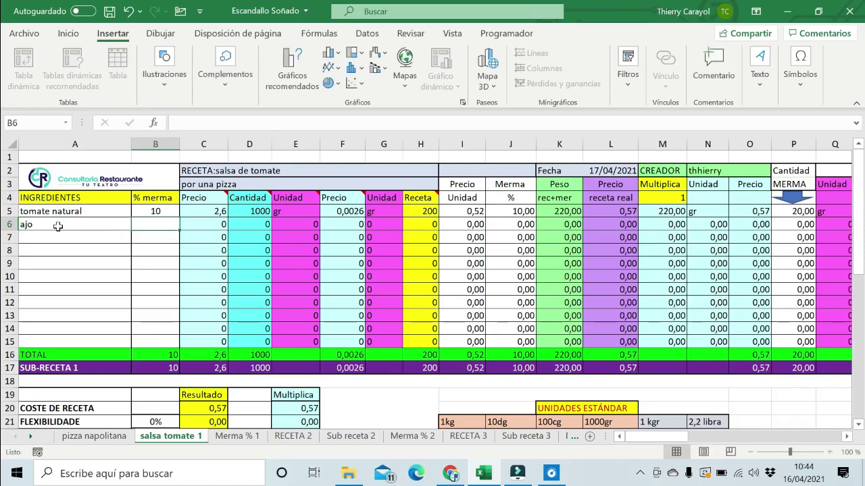
pyautogui.write('5')
pyautogui.press('Tab')
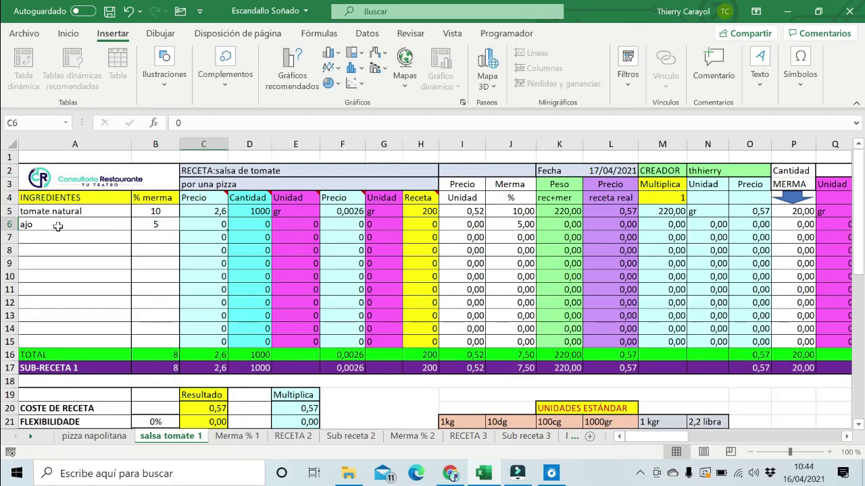
# Enter the garlic's purchase data: price 5,3, quantity 1000 and unit gr.
pyautogui.write('5,3')
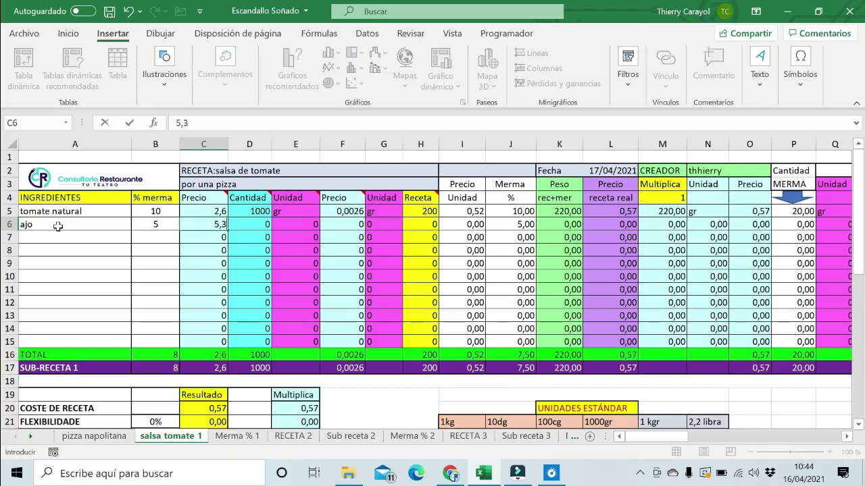
pyautogui.press('Tab')
pyautogui.write('10')
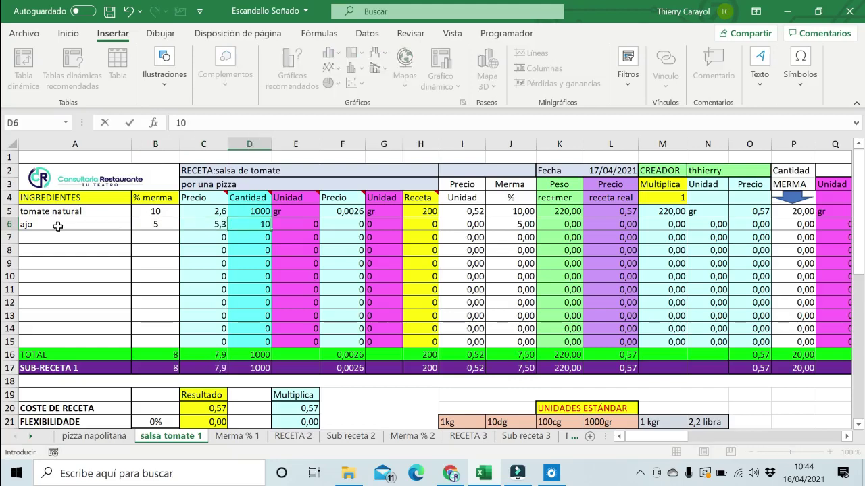
pyautogui.write('00gr')
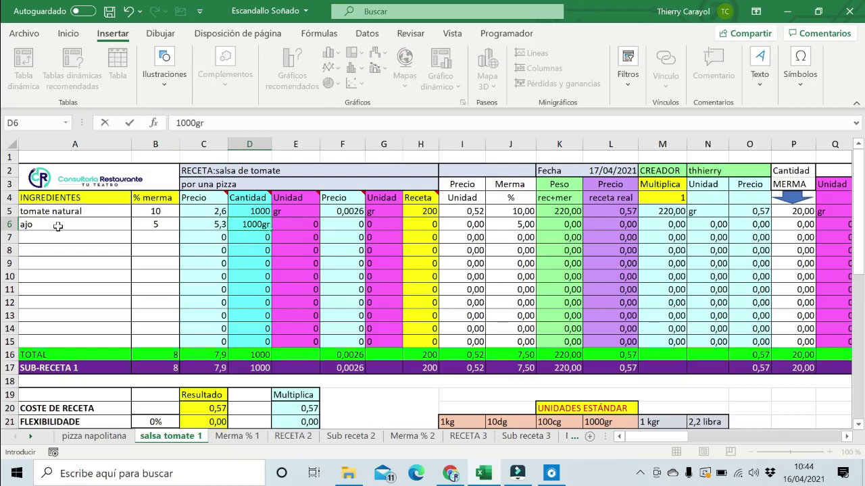
pyautogui.press('BackSpace')
pyautogui.press('BackSpace')
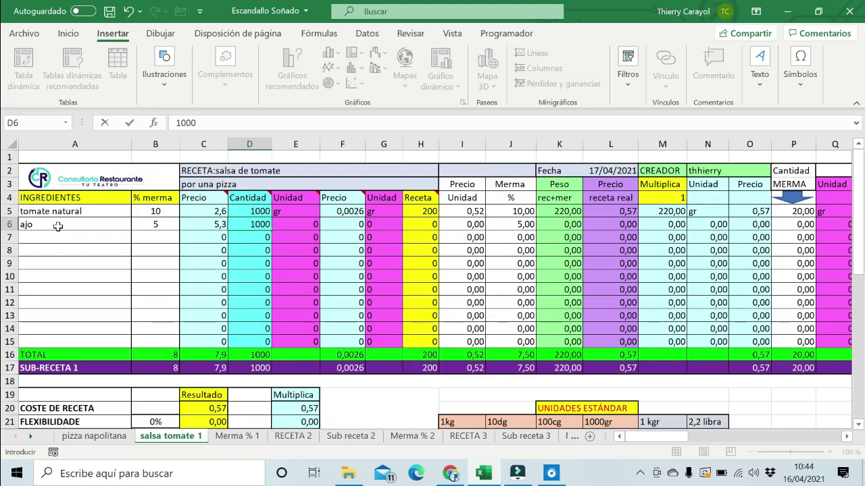
pyautogui.press('Tab')
pyautogui.write('gr')
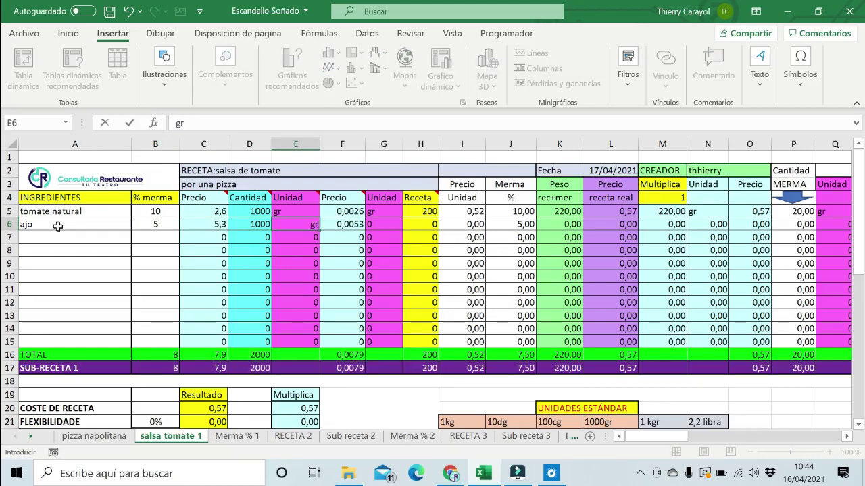
pyautogui.press('Tab')
# Set the garlic's Receta quantity to 10 and check the cost summary below the ingredient table.
pyautogui.press('Tab')
pyautogui.press('Tab')
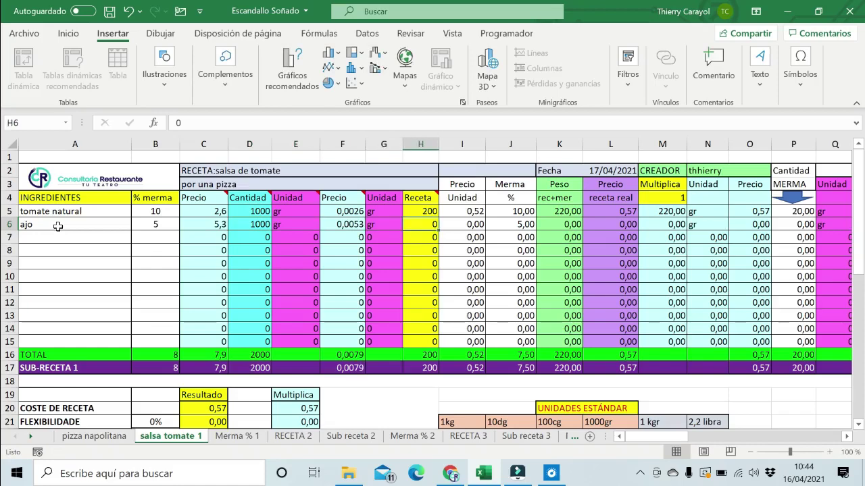
pyautogui.write('10')
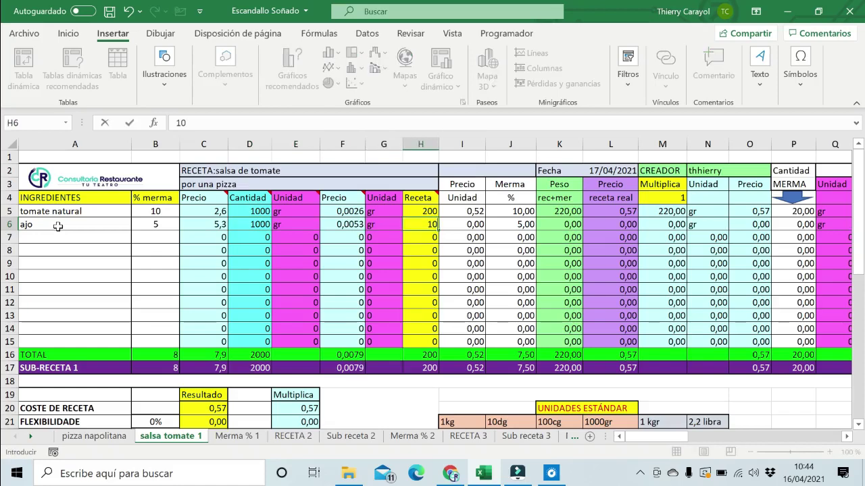
pyautogui.press('Return')
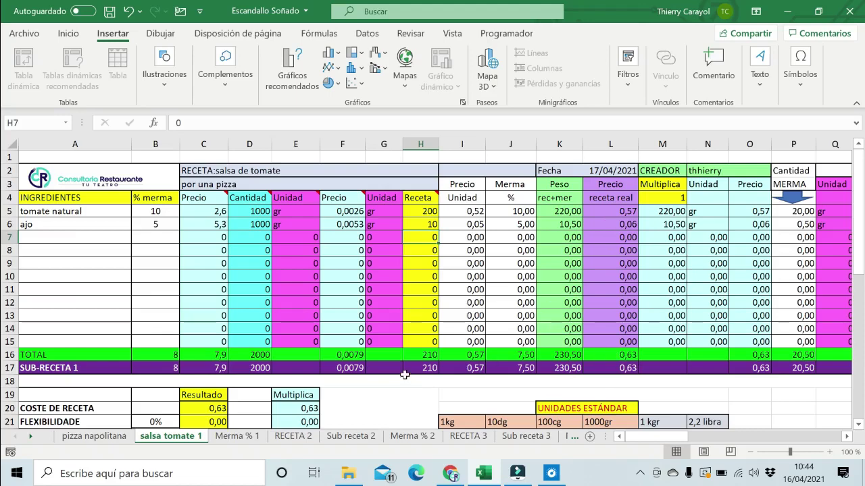
pyautogui.scroll(-2, 338, 378)
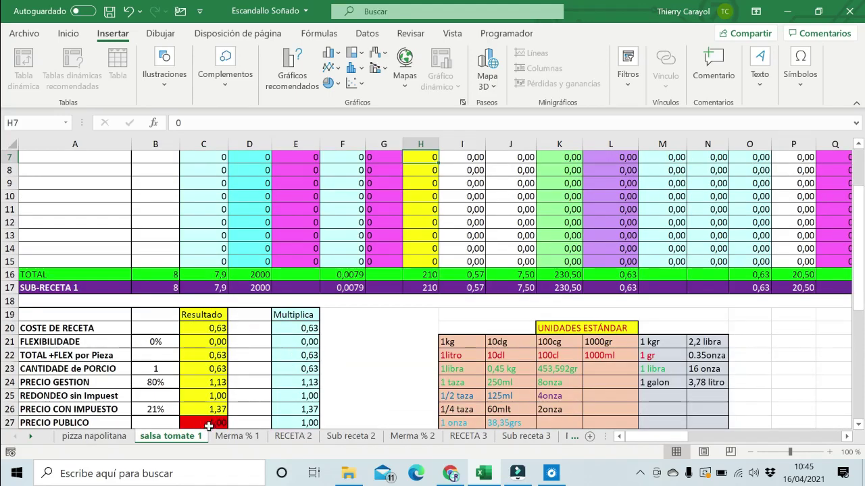
pyautogui.scroll(2, 243, 355)
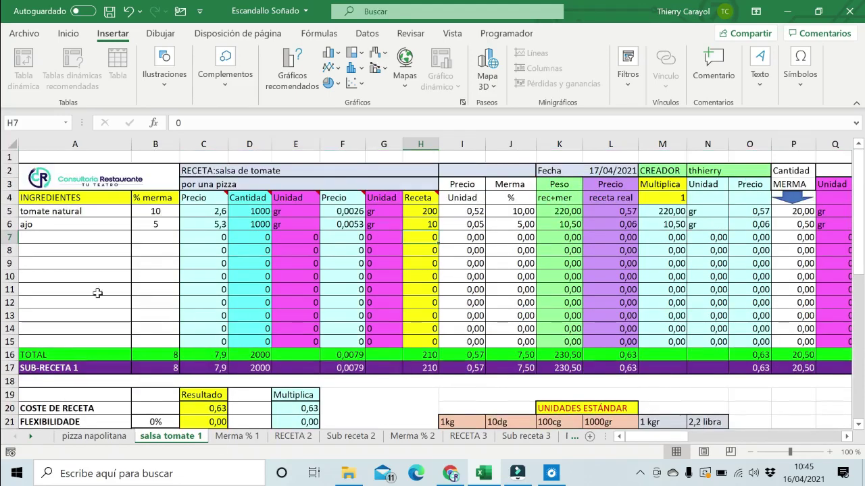
# Add "romero" as the third ingredient, with a % merma of 0.
pyautogui.click(74, 236)
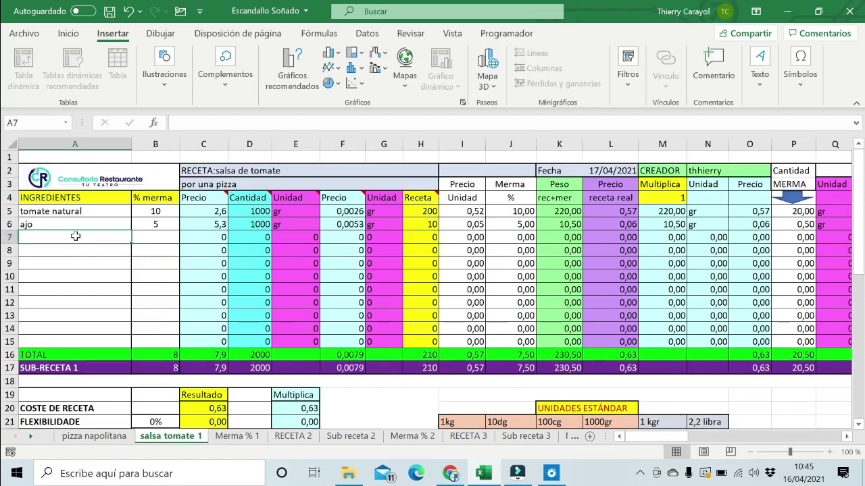
pyautogui.write('romero')
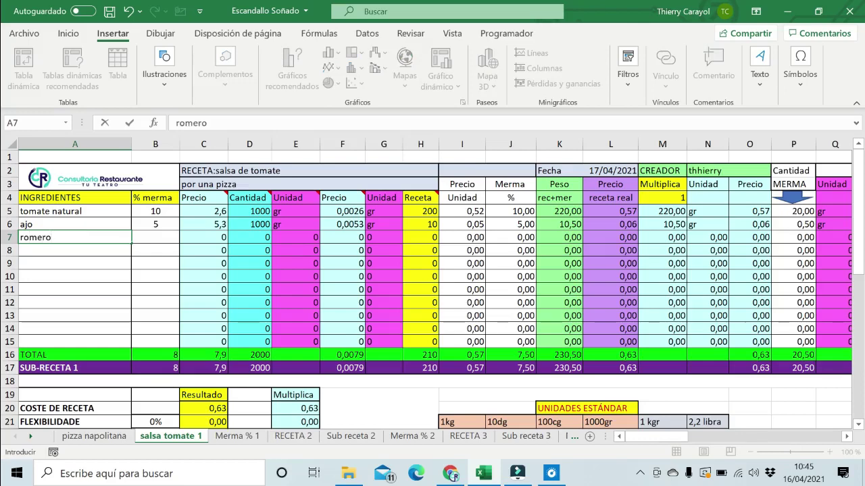
pyautogui.press('Tab')
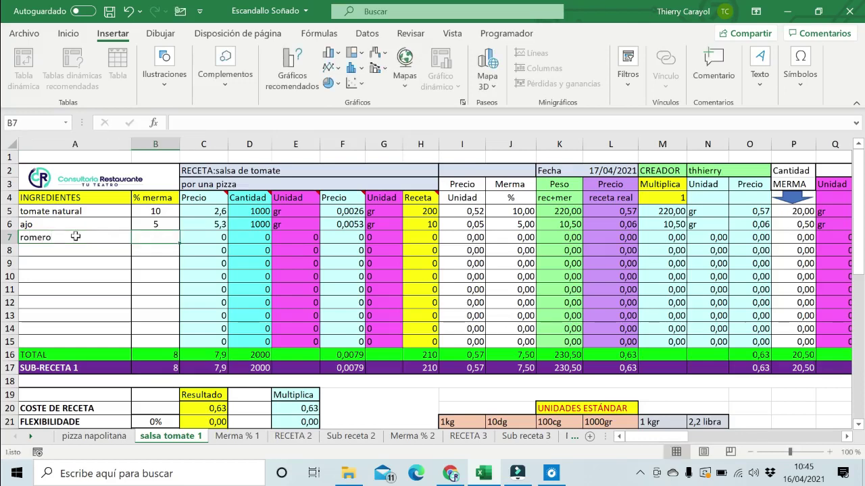
pyautogui.write('0')
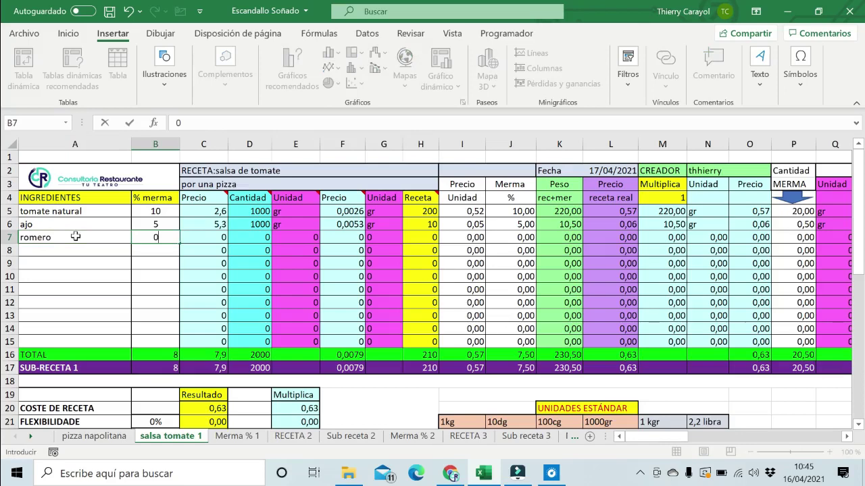
pyautogui.press('Tab')
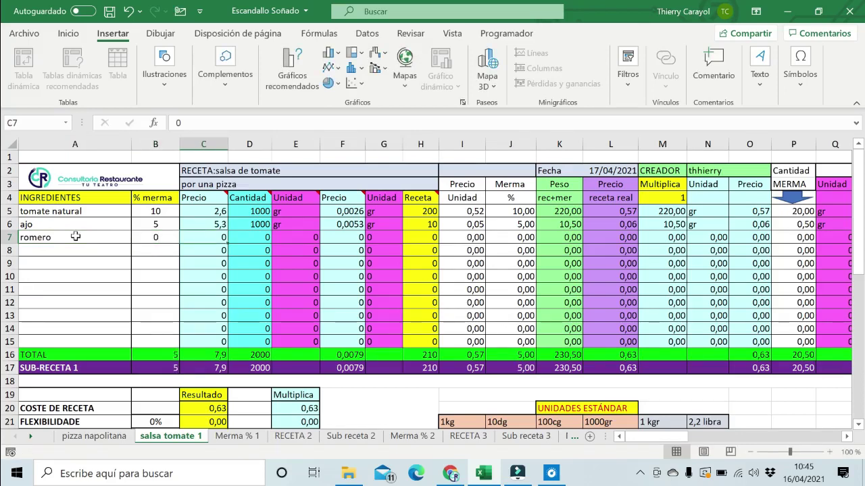
# Enter the rosemary's purchase data: price 39, quantity 1000 and unit gr.
pyautogui.write('39')
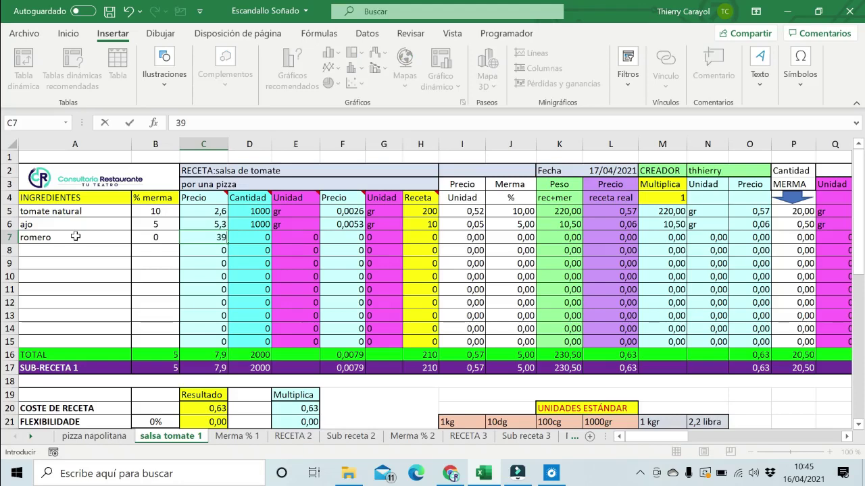
pyautogui.press('Tab')
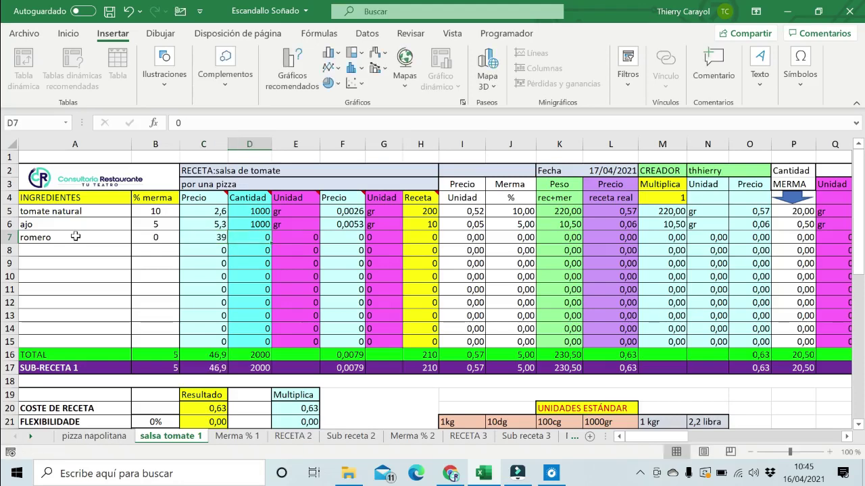
pyautogui.write('100')
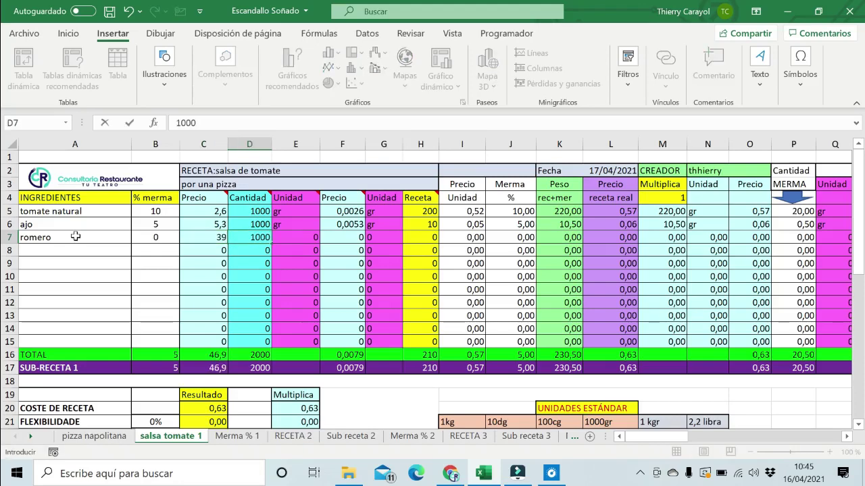
pyautogui.write('0')
pyautogui.press('Tab')
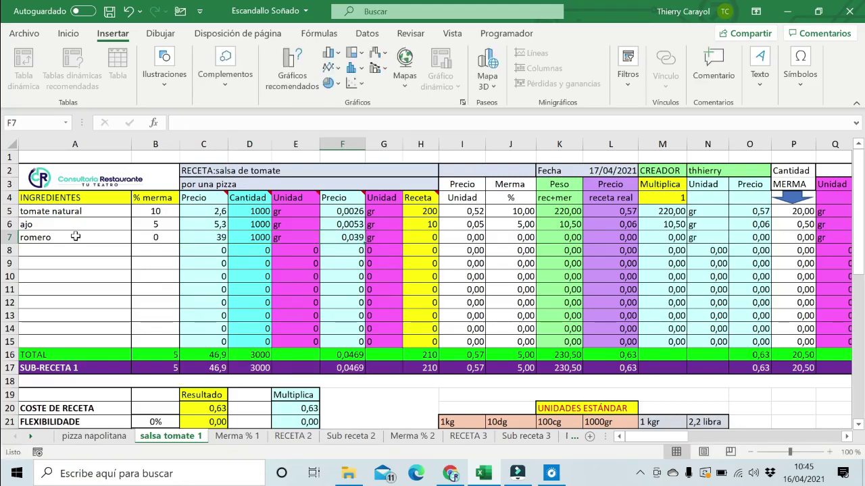
# Set the rosemary's Receta quantity to 5.
pyautogui.press('Tab')
pyautogui.press('Tab')
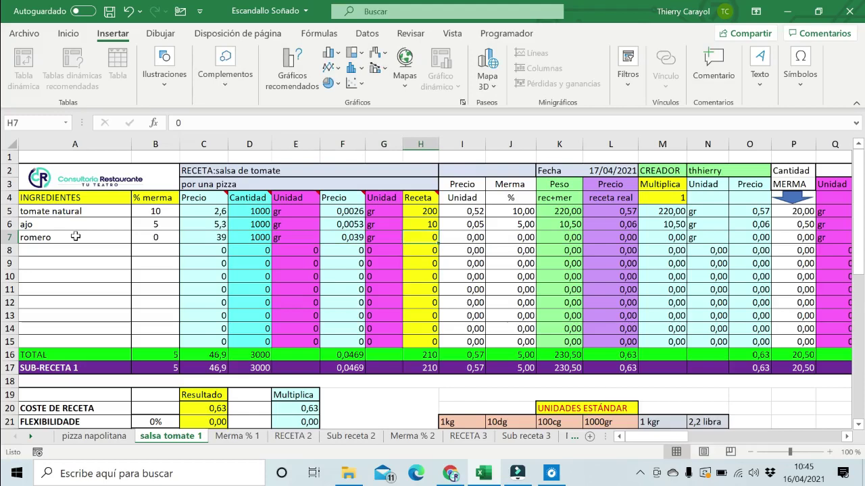
pyautogui.write('5')
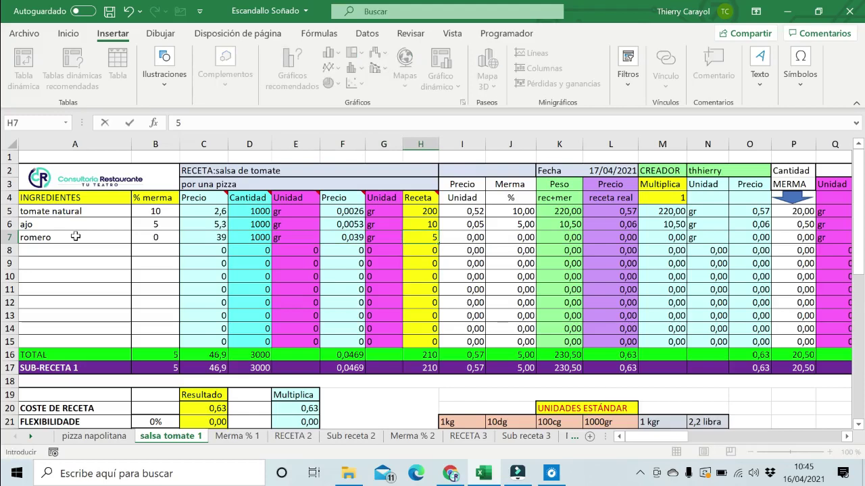
pyautogui.press('Return')
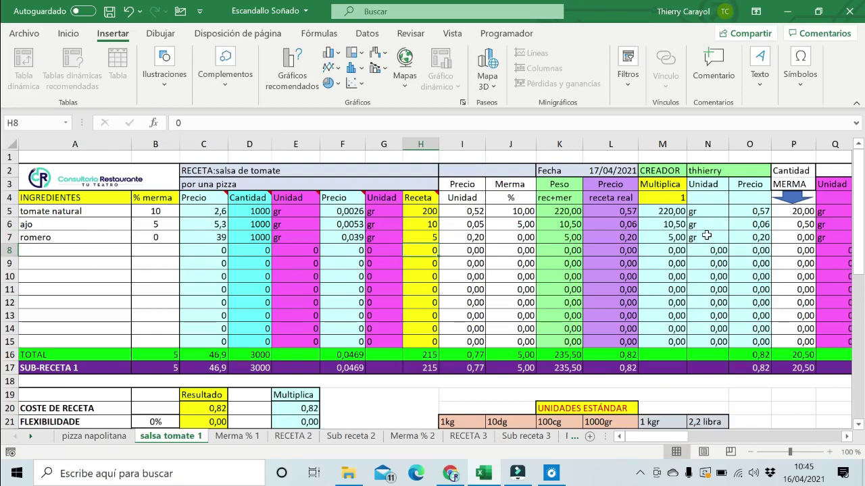
# Review the sauce's ingredient totals and its cost summary, from recipe cost to public price and total profit.
pyautogui.scroll(-2, 683, 243)
pyautogui.scroll(-1, 682, 244)
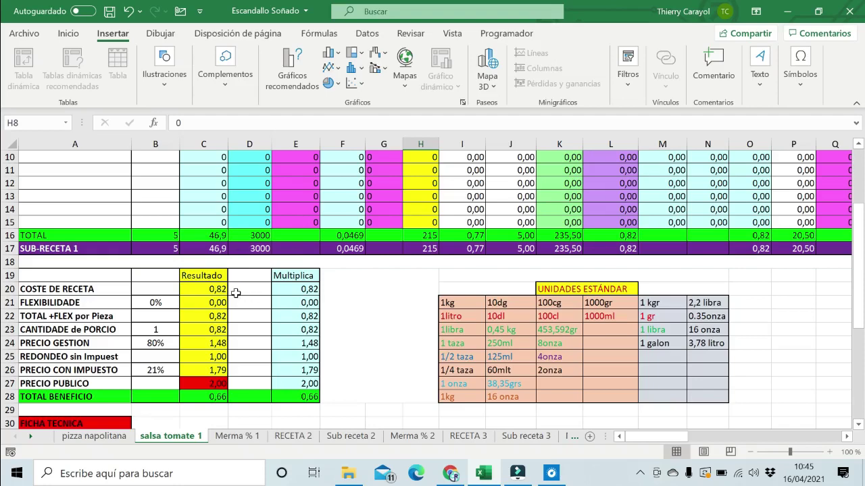
pyautogui.scroll(3, 234, 292)
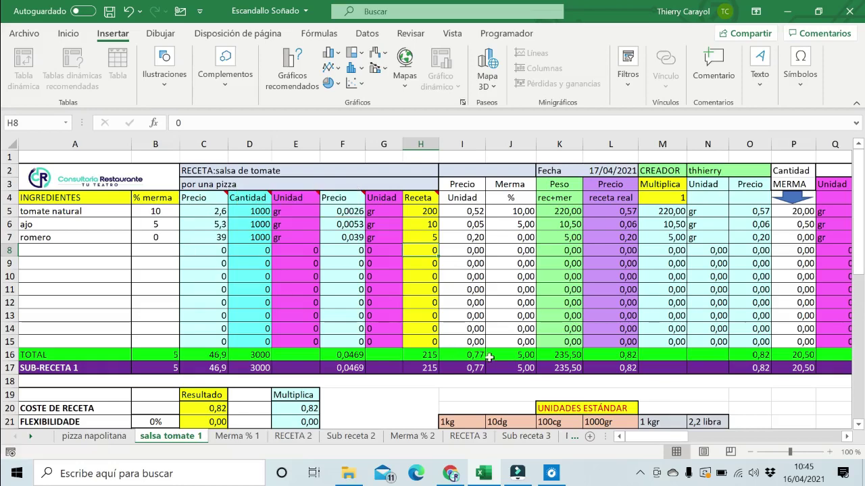
pyautogui.scroll(-2, 492, 357)
pyautogui.scroll(2, 526, 295)
pyautogui.scroll(-2, 328, 352)
pyautogui.scroll(2, 328, 353)
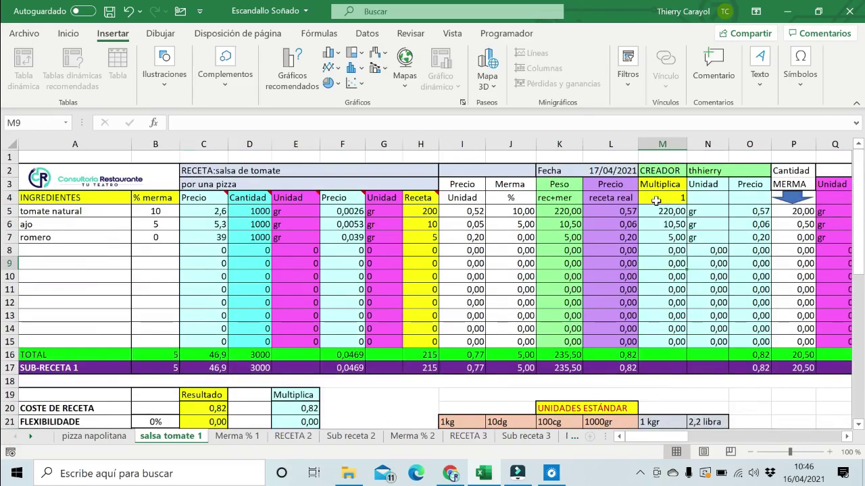
# Set the Multiplica factor to 100 and check the multiplied costs in the cost summary.
pyautogui.click(659, 204)
pyautogui.click(656, 197)
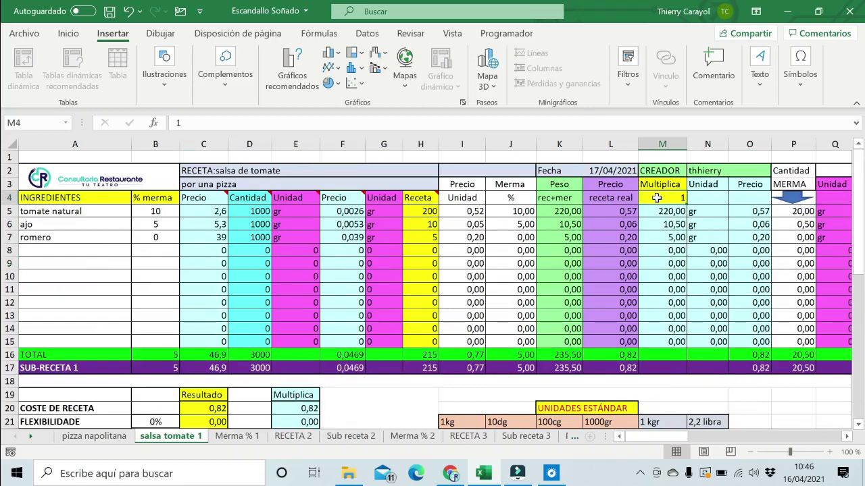
pyautogui.write('1')
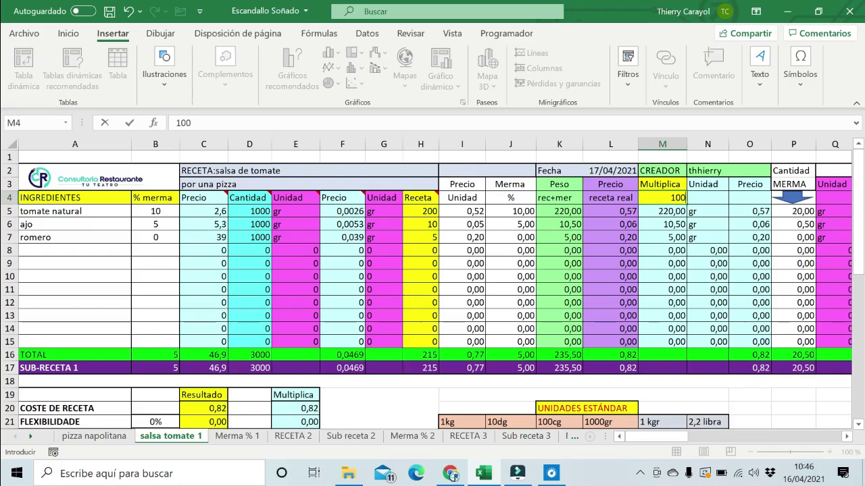
pyautogui.write('00')
pyautogui.press('Return')
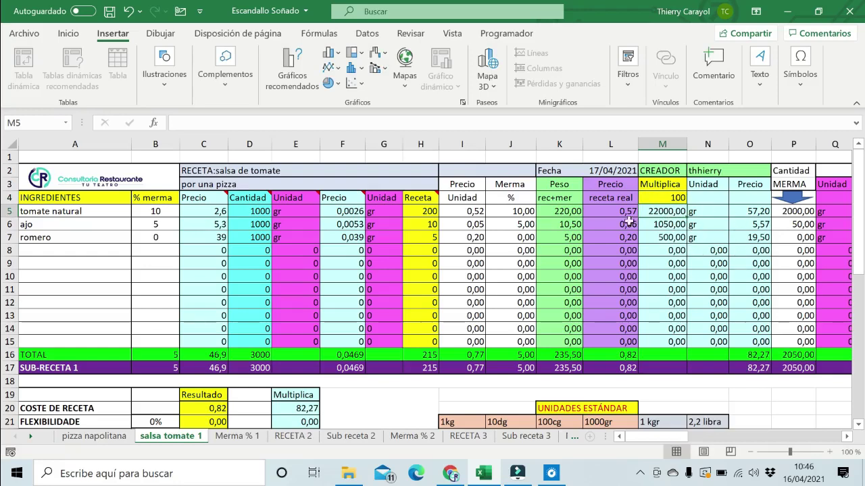
pyautogui.scroll(-3, 608, 237)
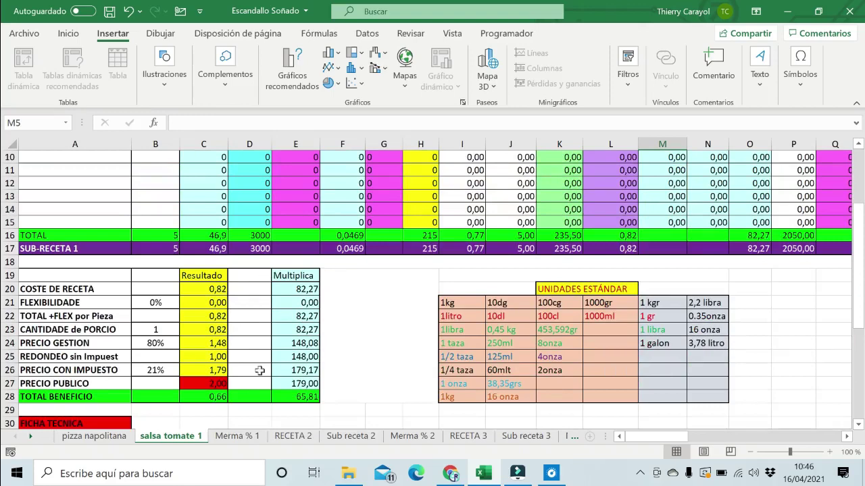
# Review the tomato sauce sheet's ingredient rows and totals against its cost summary.
pyautogui.scroll(3, 290, 374)
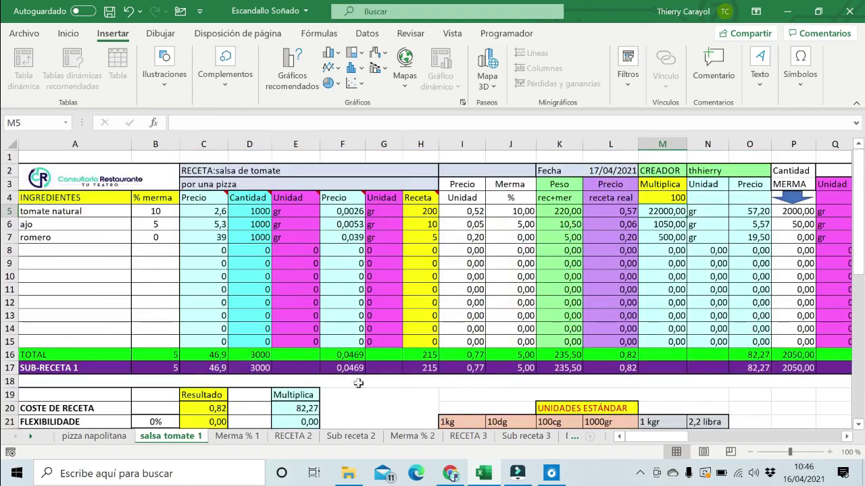
pyautogui.scroll(-1, 285, 185)
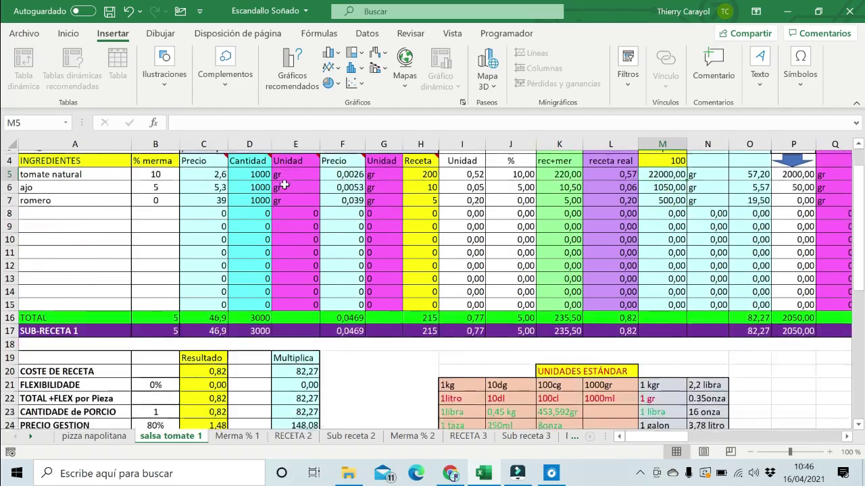
pyautogui.scroll(-3, 285, 185)
pyautogui.scroll(4, 283, 182)
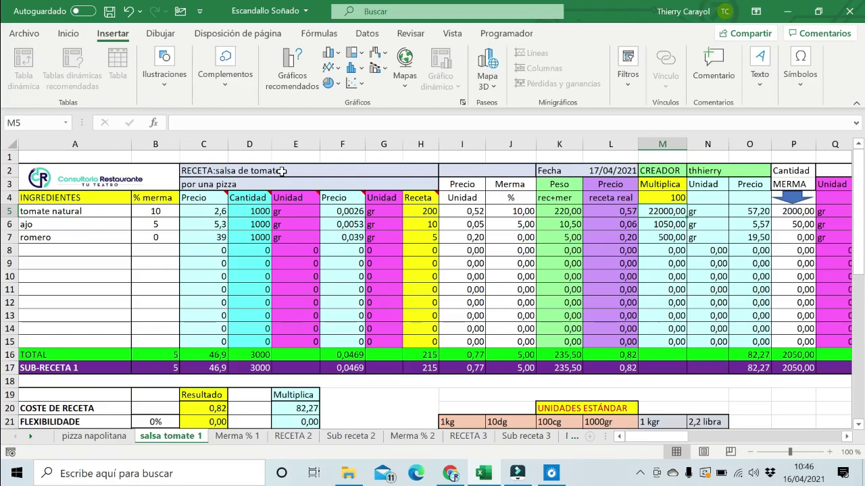
pyautogui.scroll(-2, 282, 171)
pyautogui.scroll(2, 282, 170)
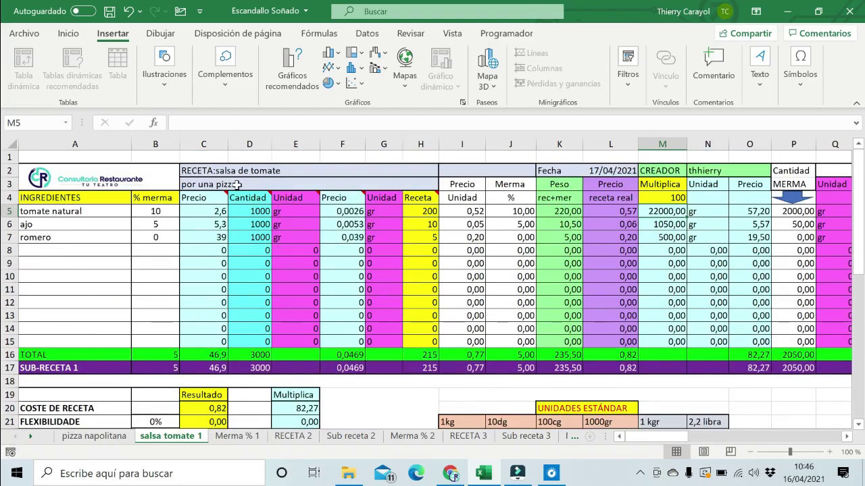
pyautogui.scroll(-3, 236, 184)
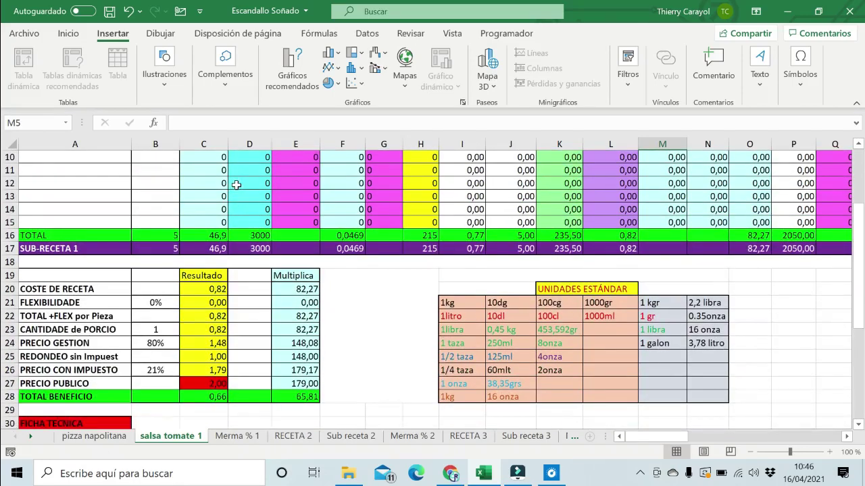
# Try a portion quantity of 4 in the sauce's cost summary and check the pizza napolitana sheet's costs.
pyautogui.click(158, 329)
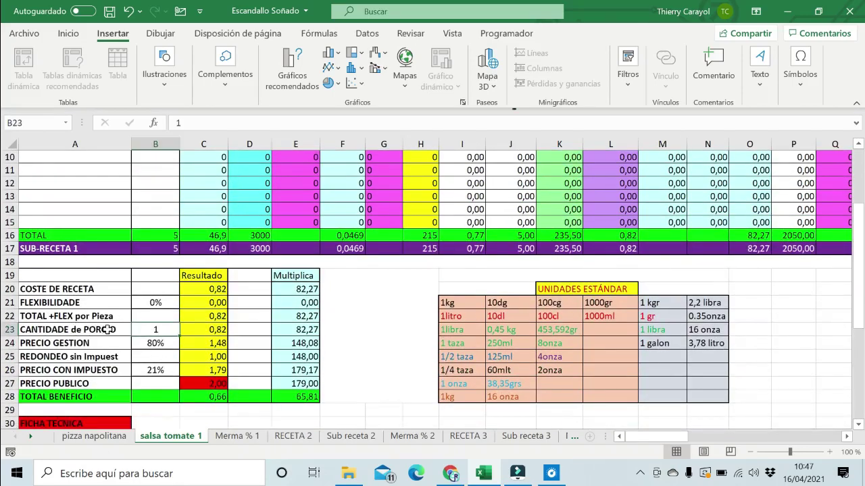
pyautogui.write('4')
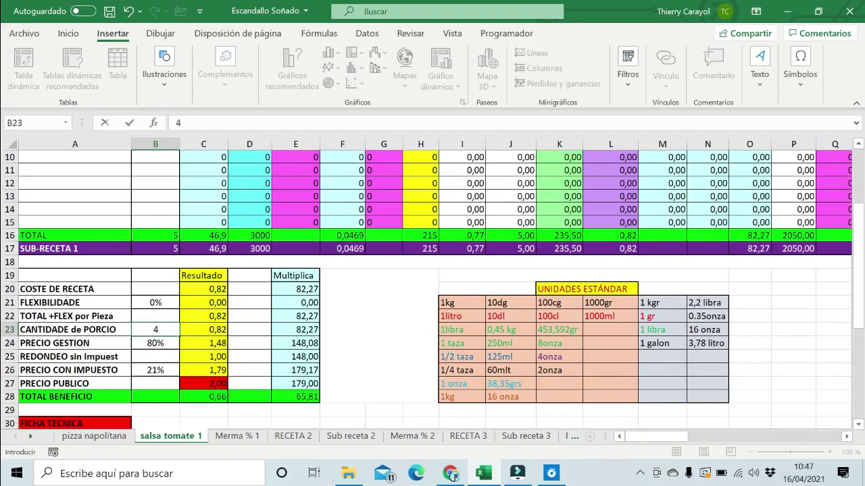
pyautogui.click(389, 326)
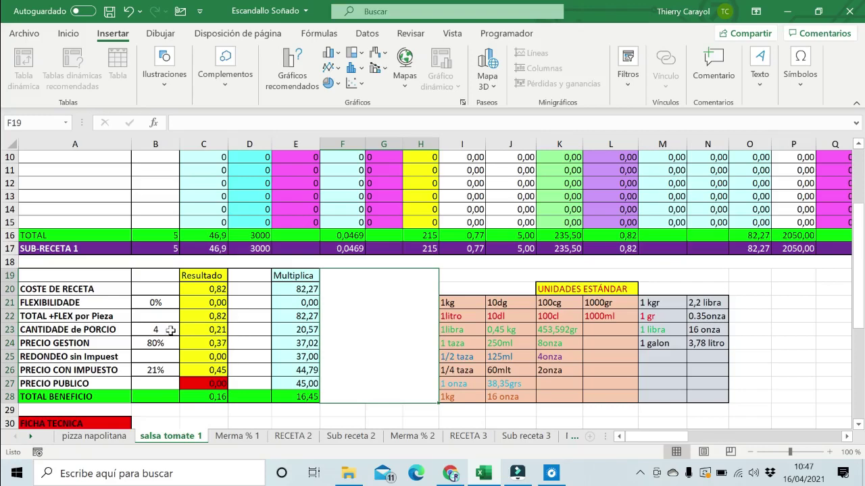
pyautogui.click(125, 438)
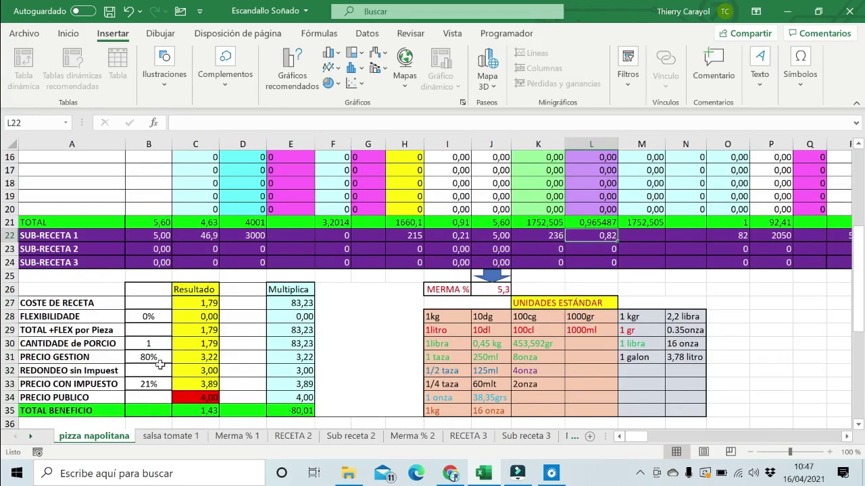
pyautogui.click(171, 436)
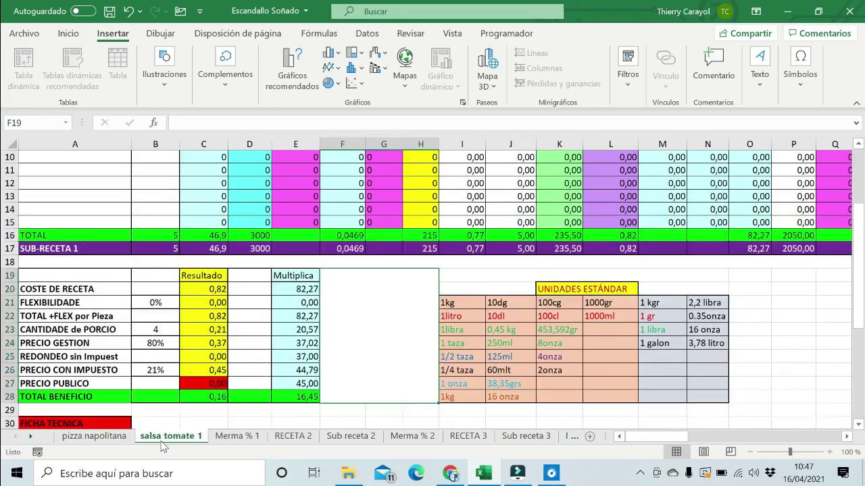
# Set the sauce's portion quantity to 1 and review the pizza napolitana sheet's ingredients, sub-recipe row and cost summary.
pyautogui.click(155, 329)
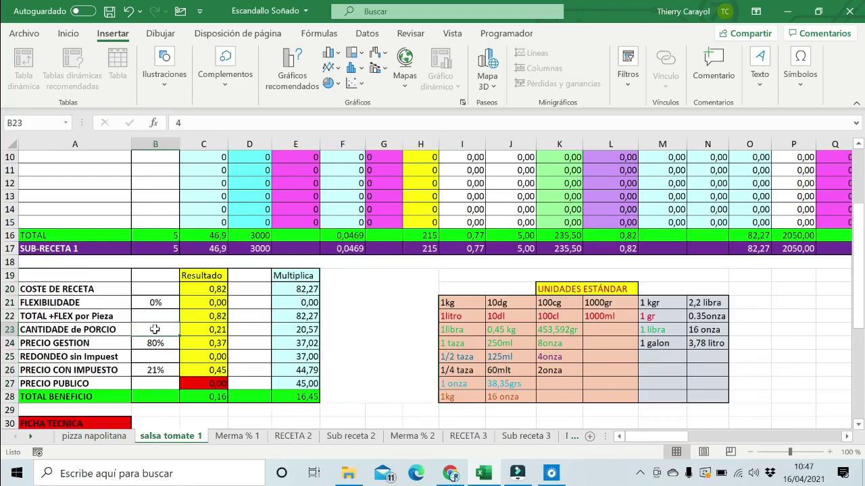
pyautogui.write('1')
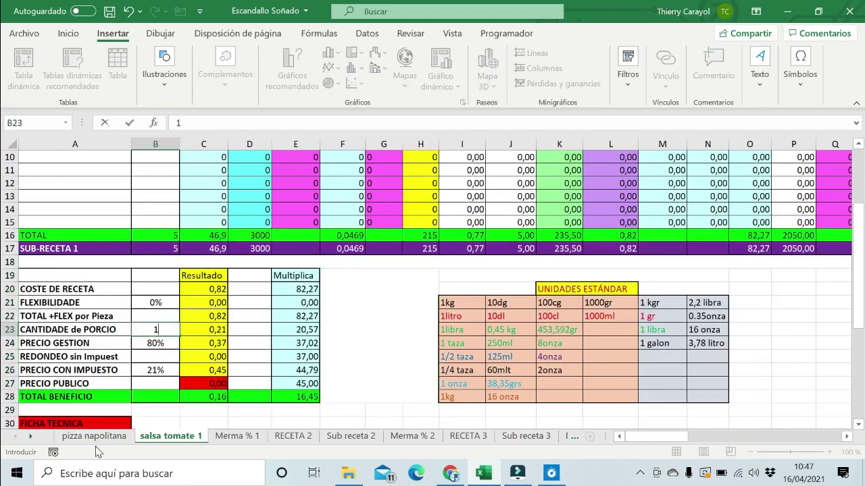
pyautogui.click(93, 437)
pyautogui.scroll(5, 169, 338)
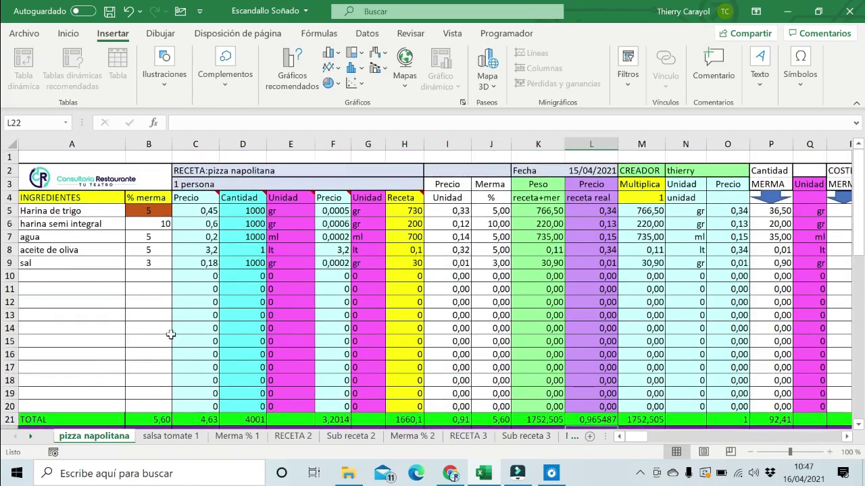
pyautogui.scroll(-1, 130, 334)
pyautogui.scroll(-6, 131, 334)
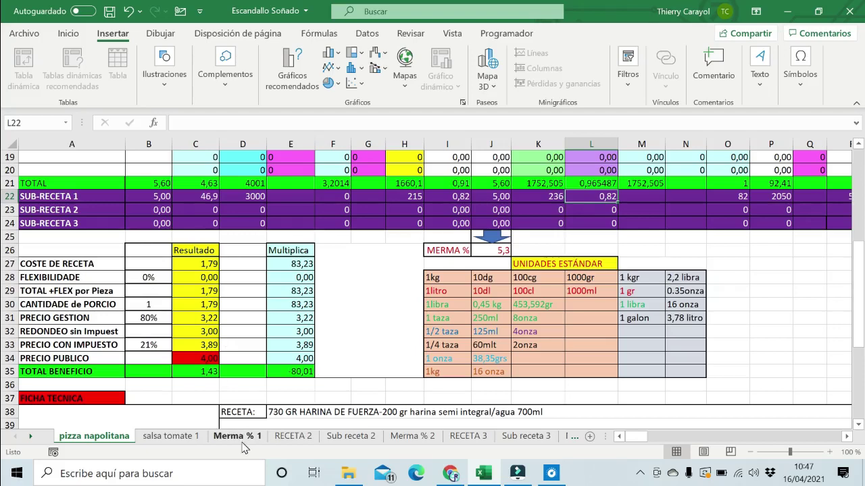
# Delete the logo picture from the FICHA TECNICA area of the salsa tomate 1 sheet.
pyautogui.click(171, 436)
pyautogui.click(121, 328)
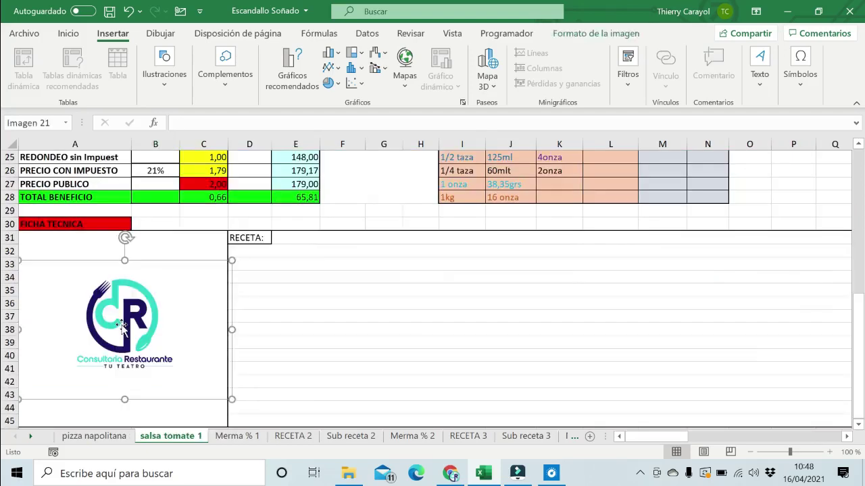
pyautogui.press('Delete')
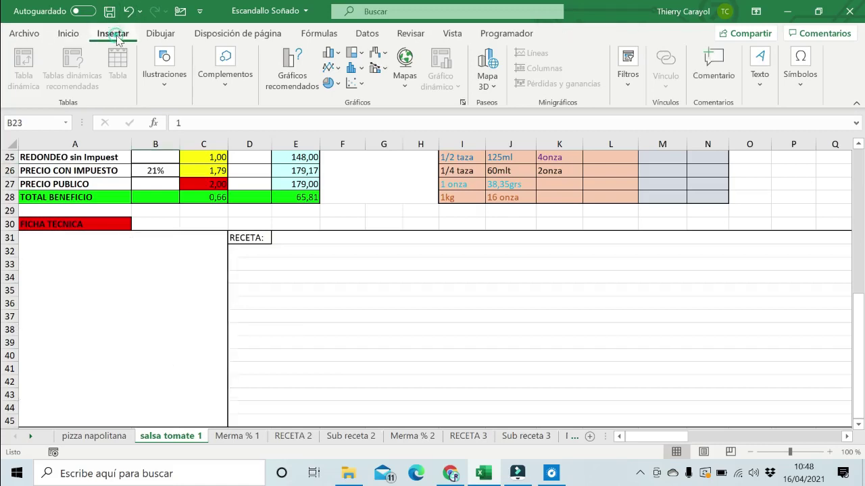
# Insert the picture tomato-soup-482403_1280 from the Descargas folder into the salsa tomate 1 sheet.
pyautogui.click(166, 84)
pyautogui.click(160, 130)
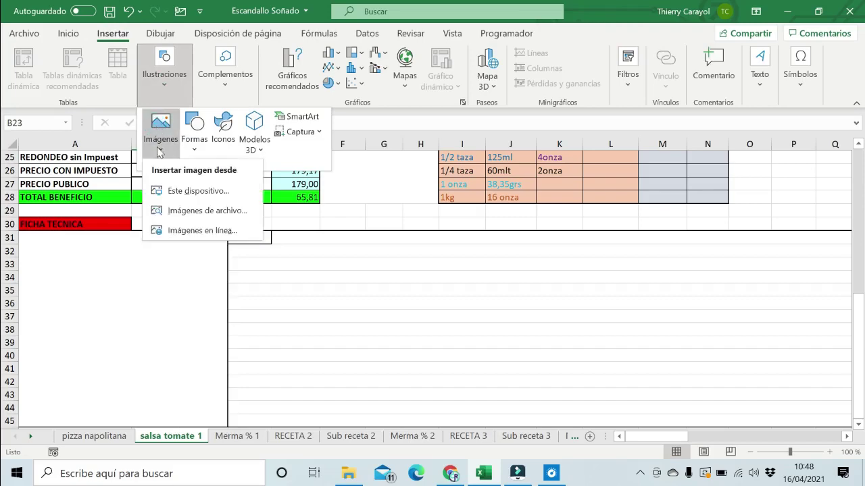
pyautogui.click(177, 192)
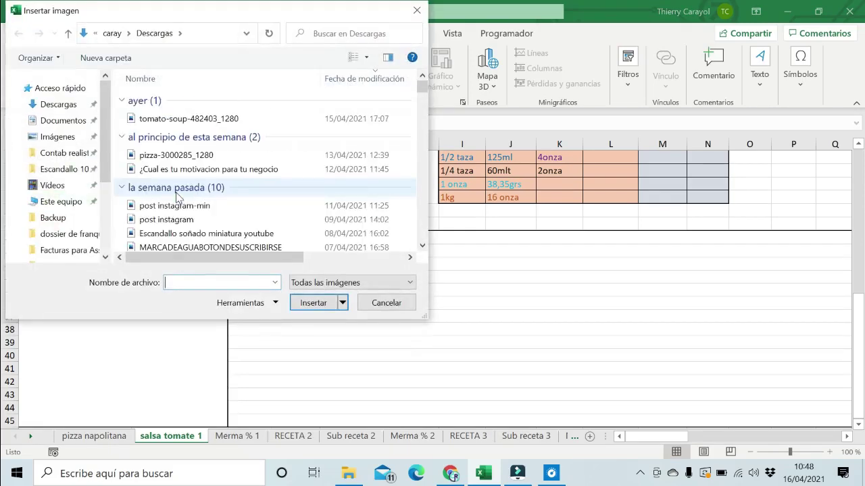
pyautogui.click(162, 121)
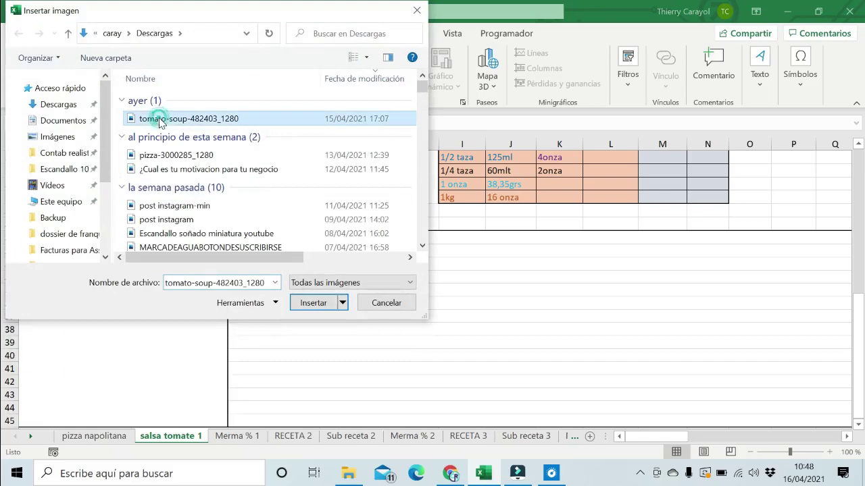
pyautogui.click(312, 305)
# Shrink and narrow the tomato sauce picture to about 6.3 cm high and 6.5 cm wide.
pyautogui.scroll(4, 402, 339)
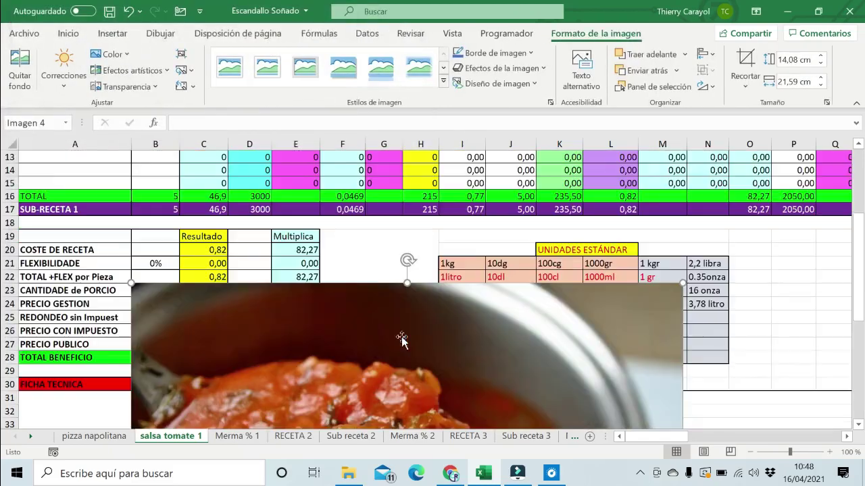
pyautogui.moveTo(682, 282); pyautogui.dragTo(351, 408)
pyautogui.scroll(-4, 364, 318)
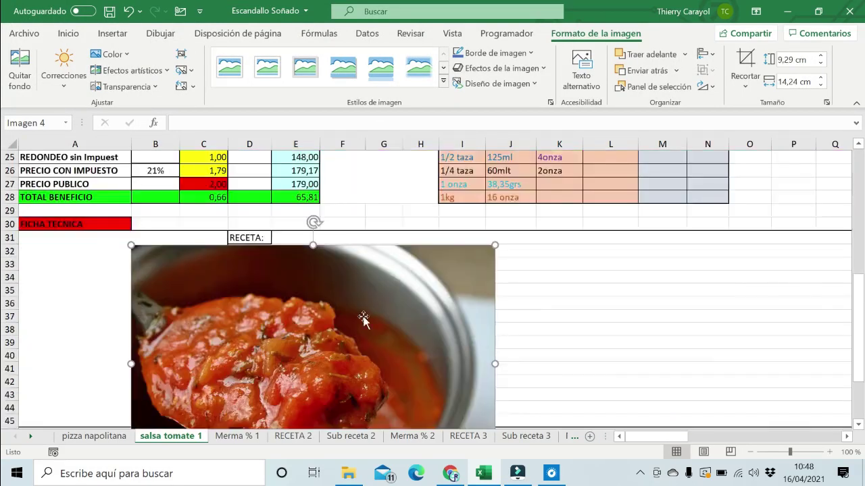
pyautogui.scroll(-2, 363, 317)
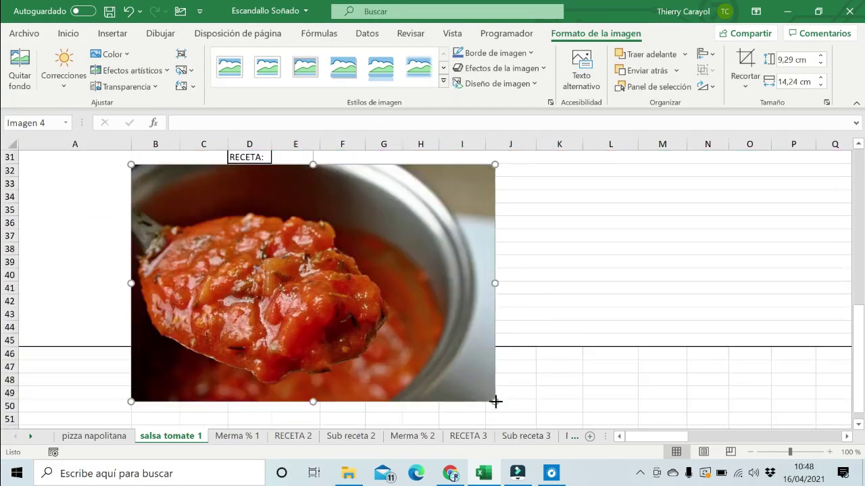
pyautogui.moveTo(495, 402); pyautogui.dragTo(347, 317)
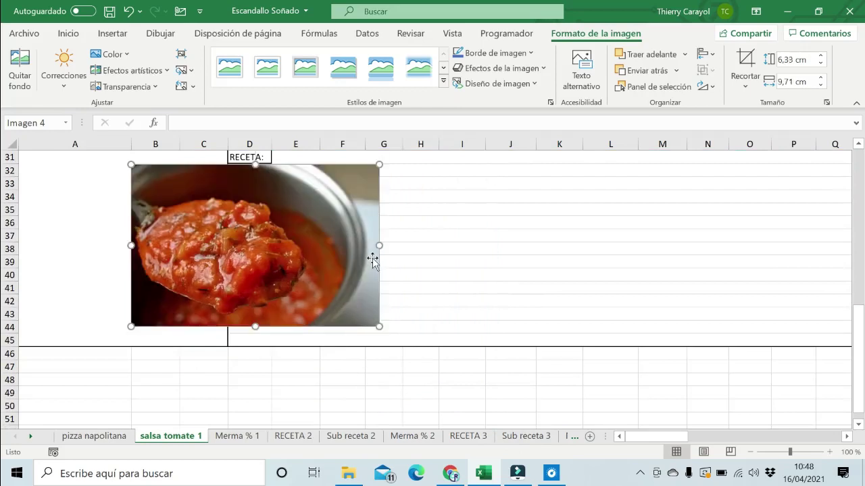
pyautogui.moveTo(380, 245); pyautogui.dragTo(297, 245)
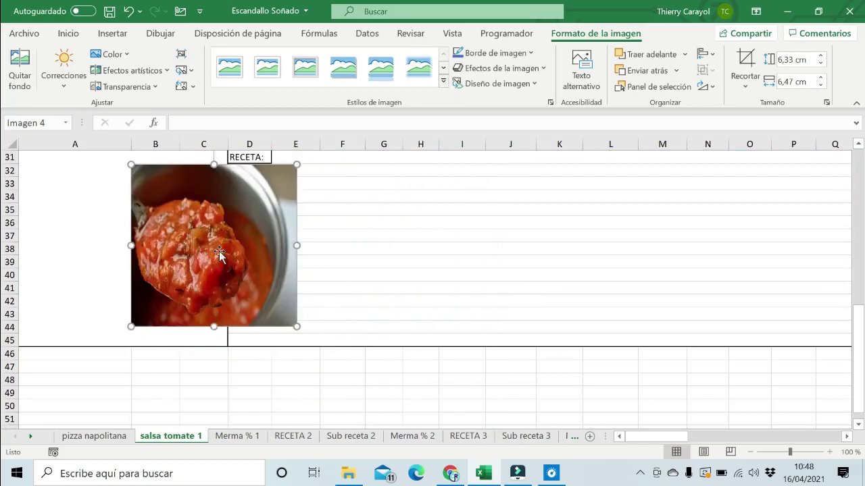
# Place the sauce picture in the FICHA TECNICA image area beside RECETA and enlarge it to about 6.75 by 6.9 cm.
pyautogui.moveTo(220, 254); pyautogui.dragTo(131, 255)
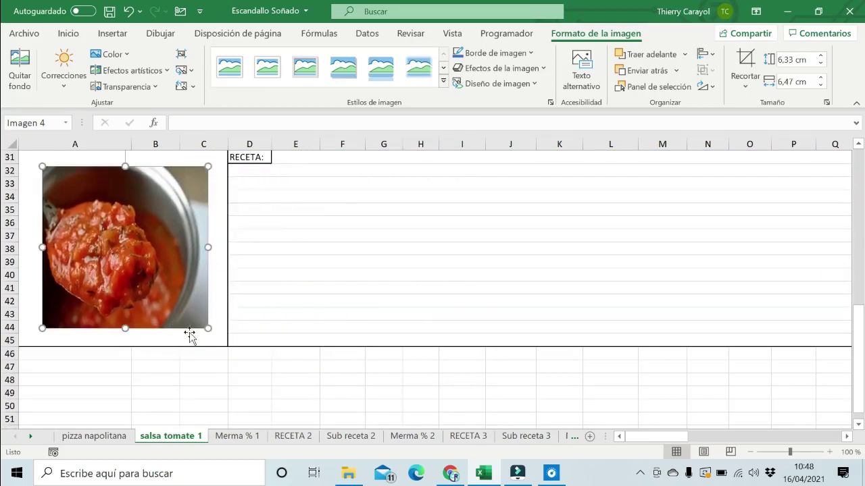
pyautogui.moveTo(207, 329); pyautogui.dragTo(219, 338)
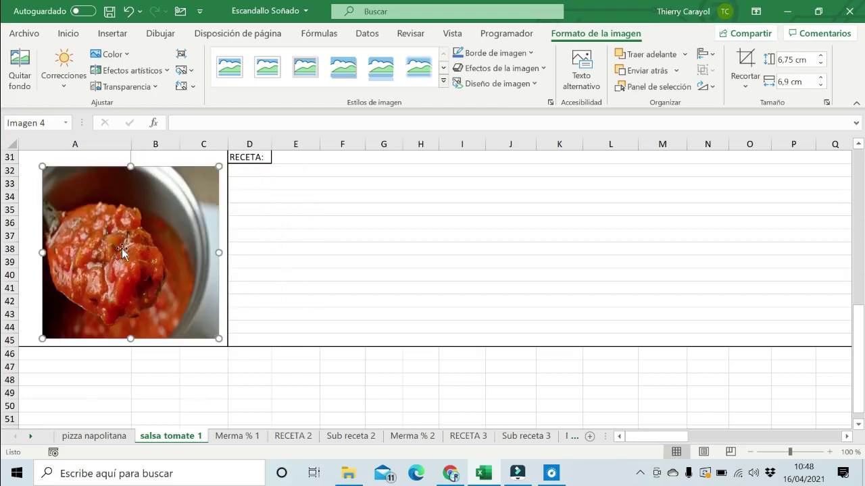
pyautogui.moveTo(122, 252); pyautogui.dragTo(116, 233)
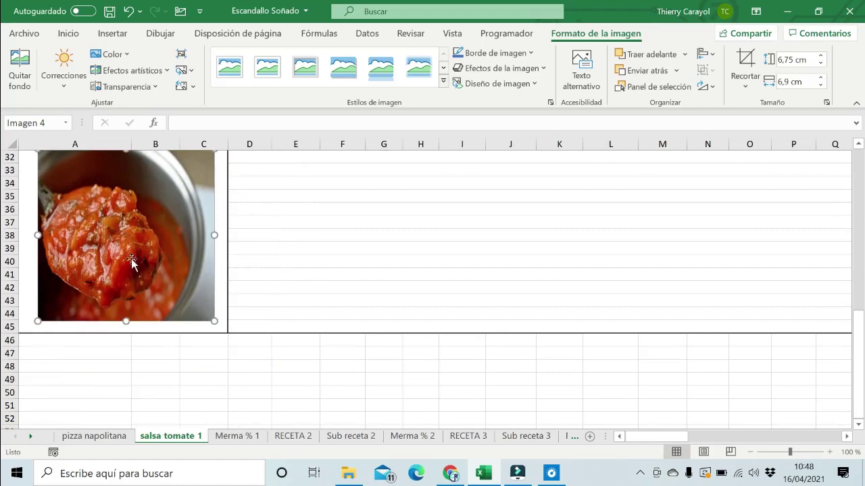
pyautogui.scroll(2, 473, 392)
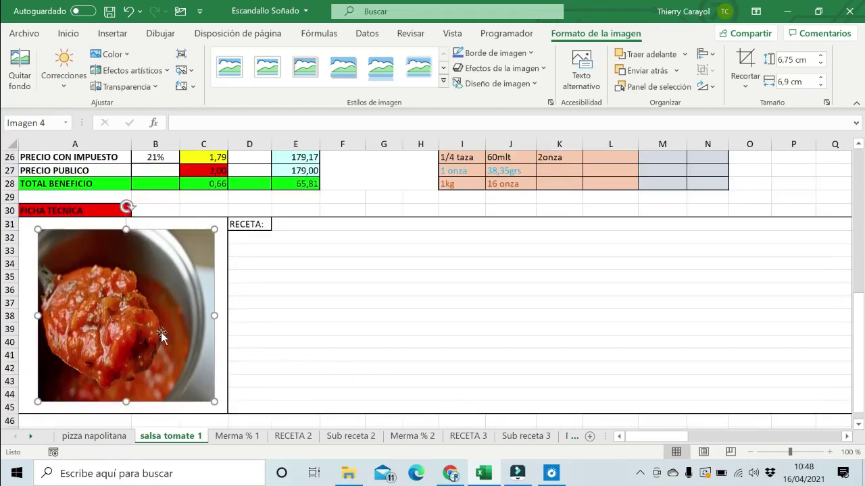
# Enter the preparation text "1 kg de tomat çeusamos esta batido" in cell D32 below the RECETA label.
pyautogui.click(299, 233)
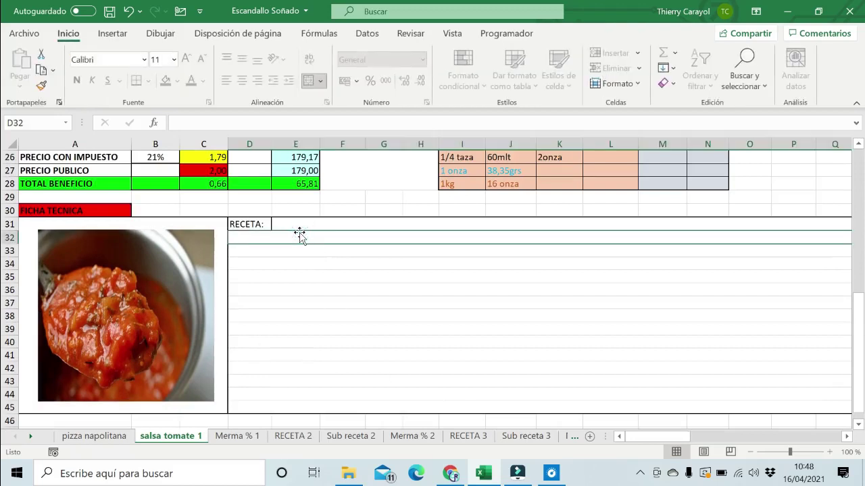
pyautogui.write('1 kg')
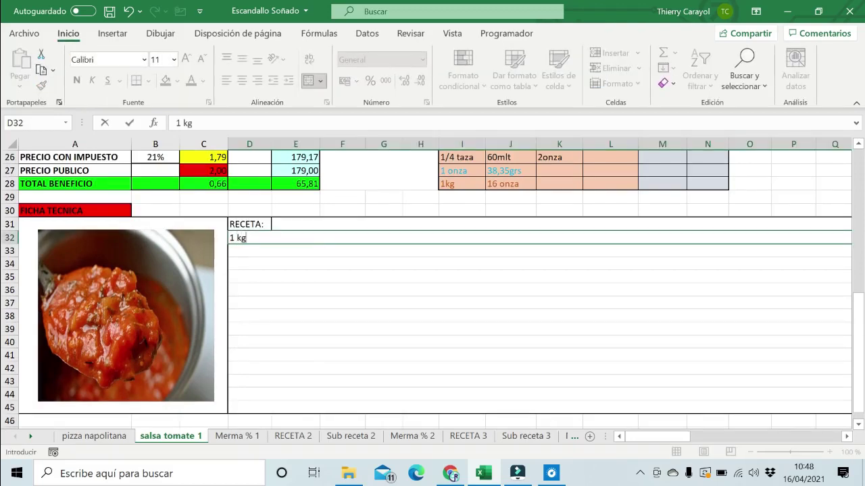
pyautogui.write(' de tomat çeusamos esta')
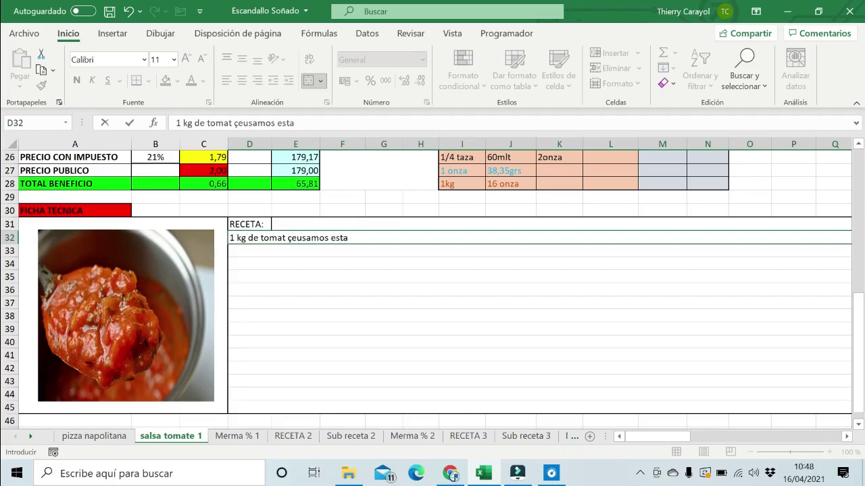
pyautogui.write('ido')
# Look over the completed sauce sheet, from its ingredient rows and totals to the cost summary.
pyautogui.scroll(-2, 473, 300)
pyautogui.scroll(7, 304, 288)
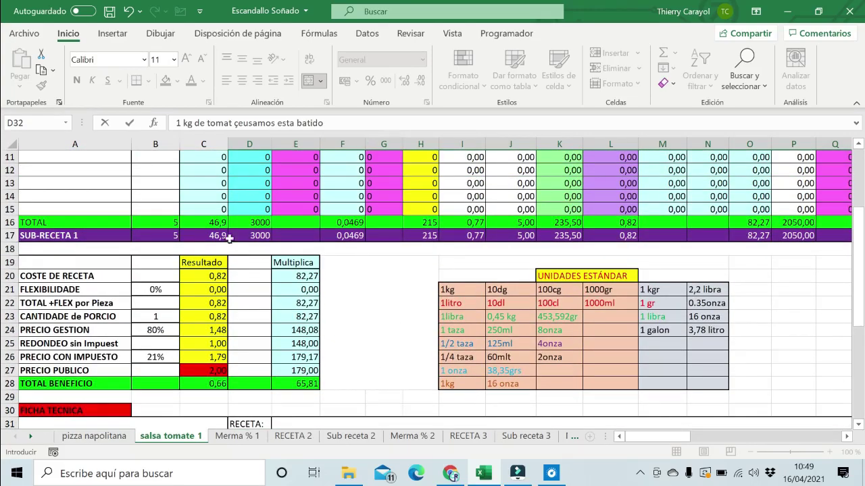
pyautogui.scroll(3, 234, 239)
pyautogui.scroll(-1, 408, 200)
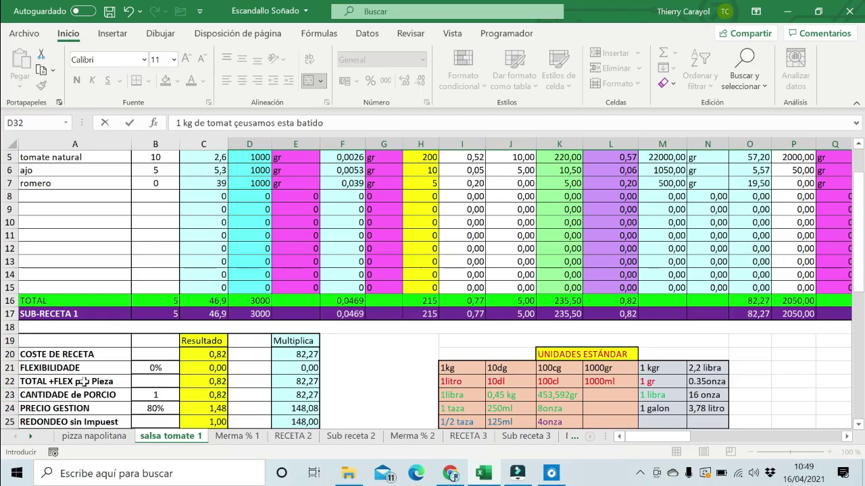
pyautogui.scroll(-3, 94, 349)
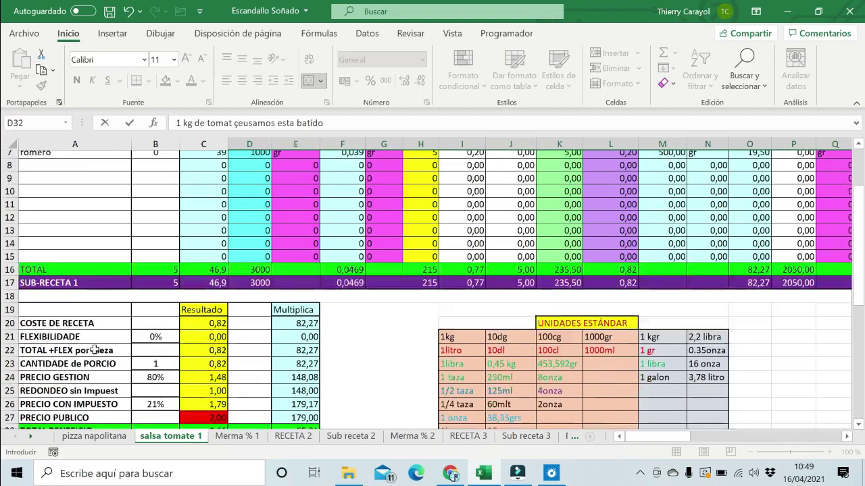
pyautogui.scroll(5, 95, 348)
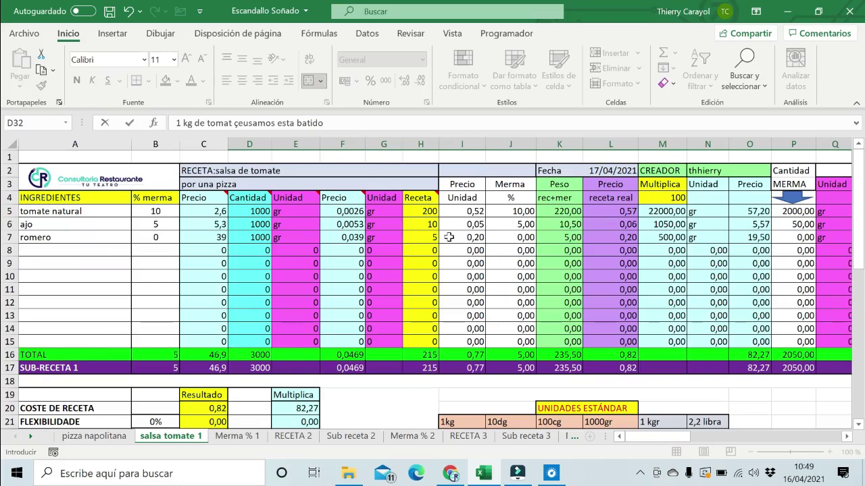
# Review the pizza napolitana cost summary, the salsa tomate 1 sheet and the Merma % 1 waste list.
pyautogui.hotkey('ctrl', 'pageup')
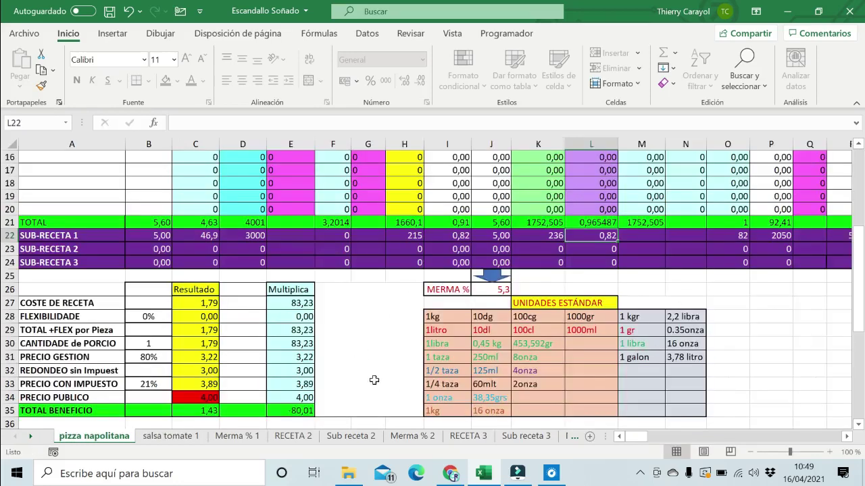
pyautogui.scroll(-2, 401, 345)
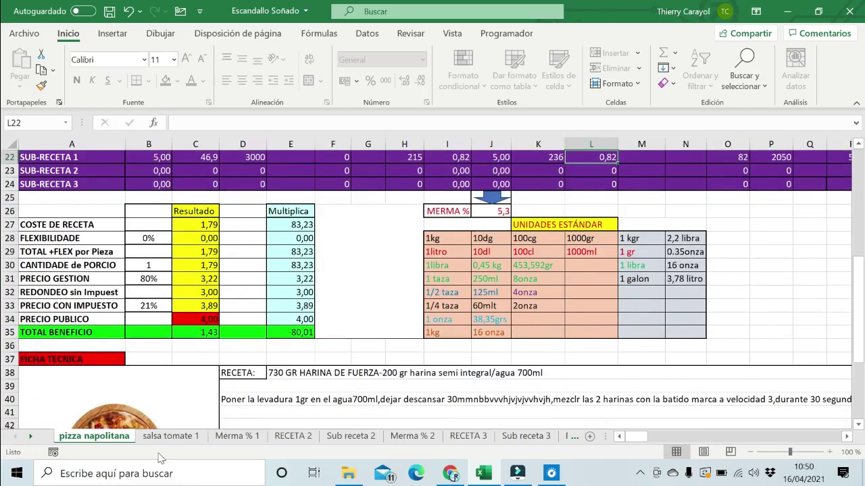
pyautogui.click(171, 436)
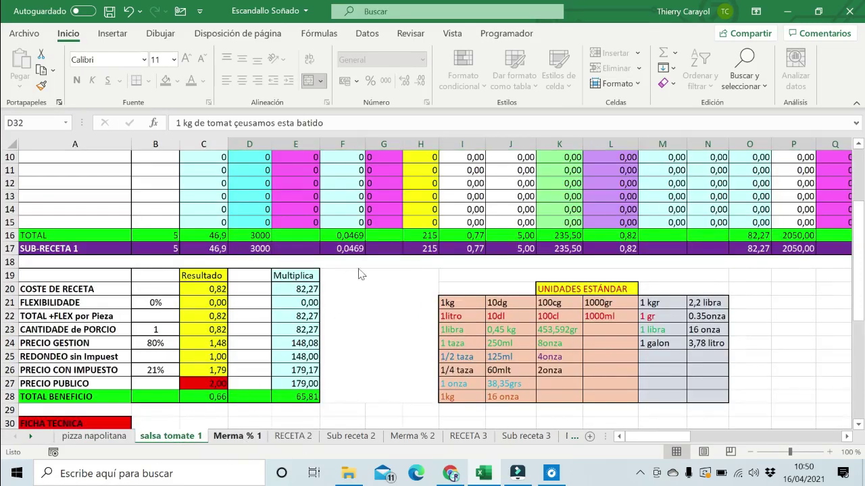
pyautogui.click(237, 436)
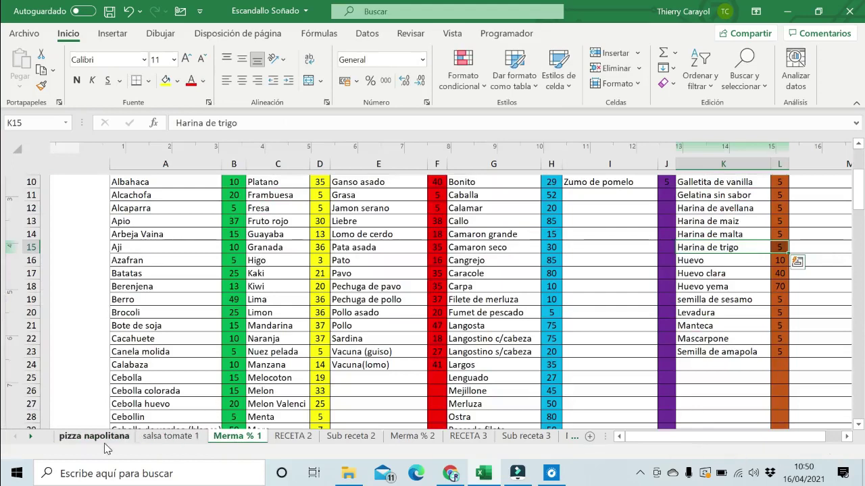
pyautogui.click(103, 438)
pyautogui.click(168, 438)
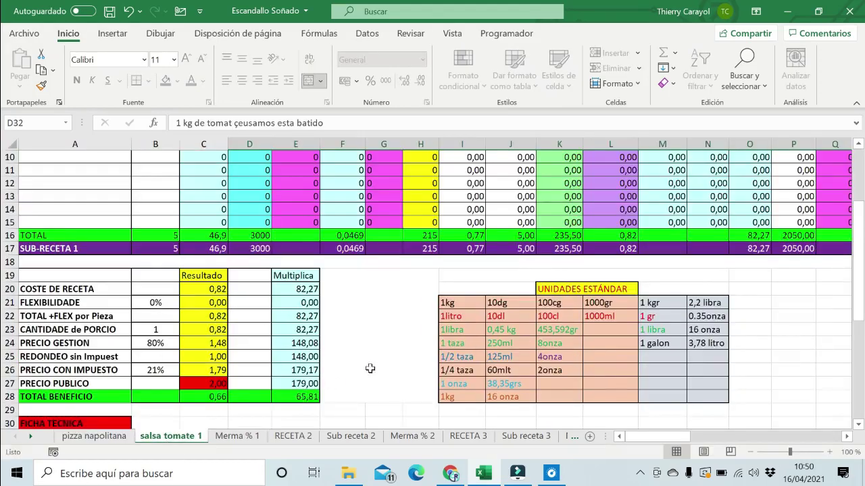
# Replace the placeholder in the SUB-RECETA 2 block's title so it reads "RECETA: ensalda de la casa".
pyautogui.moveTo(668, 439); pyautogui.dragTo(733, 437)
pyautogui.scroll(3, 708, 366)
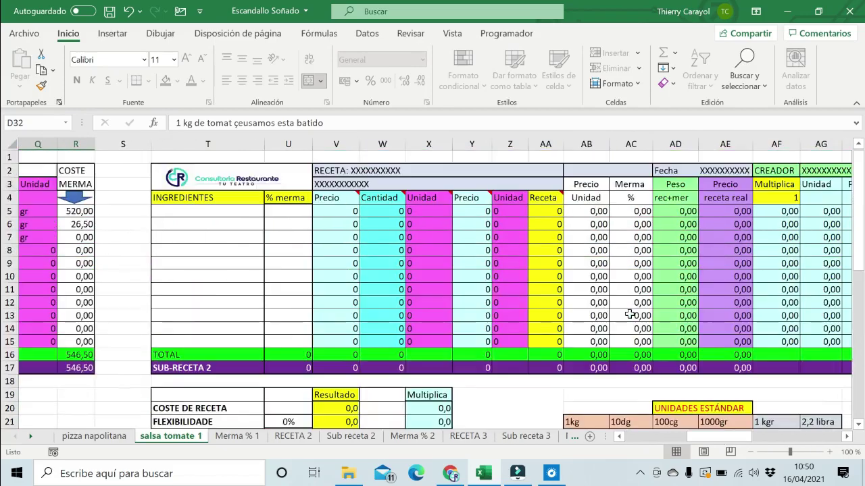
pyautogui.click(851, 437)
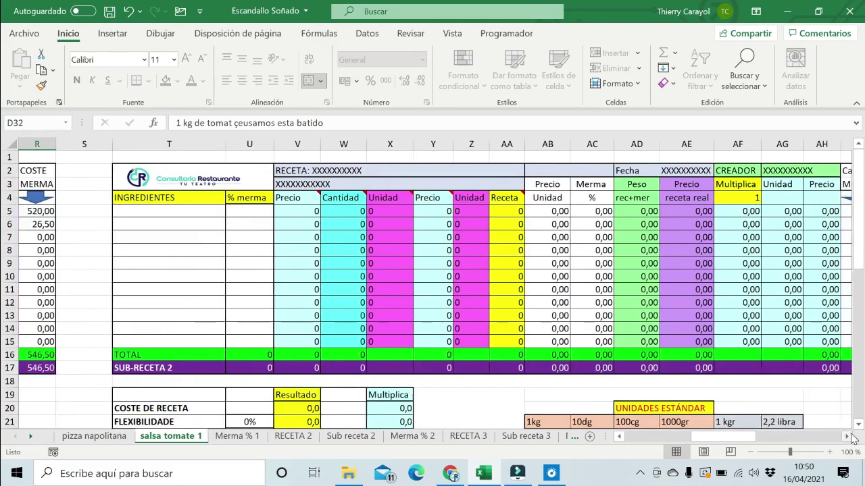
pyautogui.click(851, 437)
pyautogui.click(851, 438)
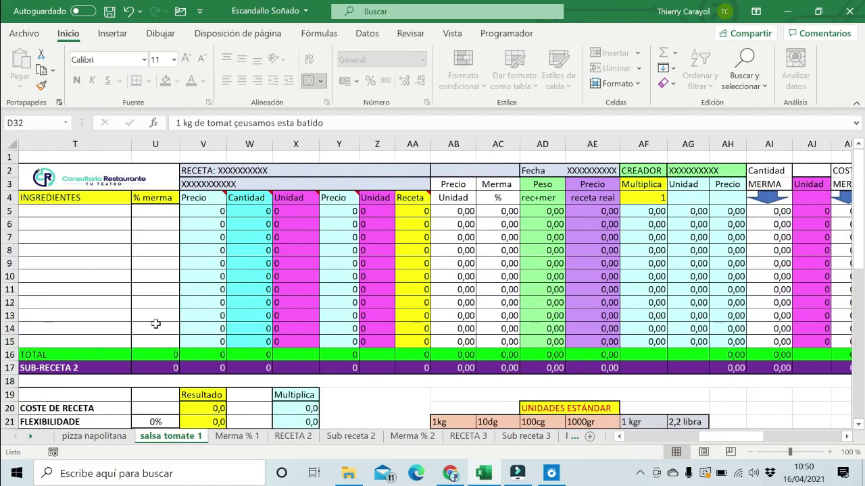
pyautogui.click(275, 172)
pyautogui.press('F2')
pyautogui.press('BackSpace')
pyautogui.press('BackSpace')
pyautogui.press('BackSpace')
pyautogui.press('BackSpace')
pyautogui.press('BackSpace')
pyautogui.press('BackSpace')
pyautogui.press('BackSpace')
pyautogui.press('BackSpace')
pyautogui.press('BackSpace')
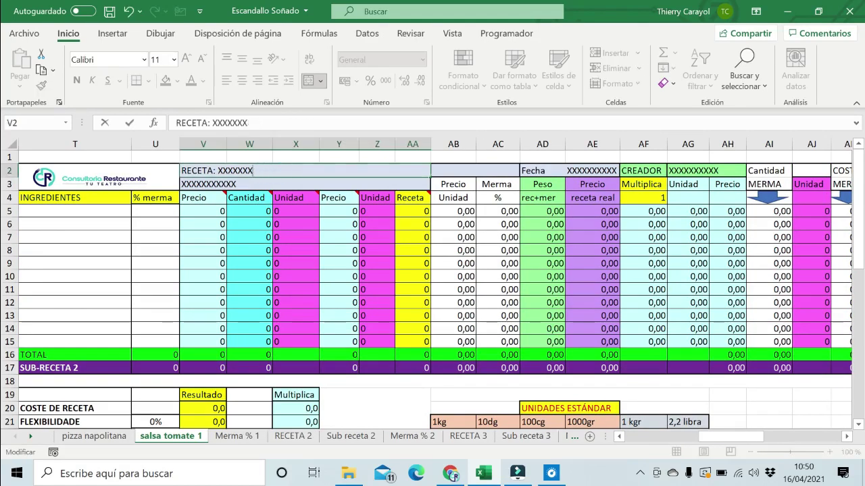
pyautogui.write('ensald')
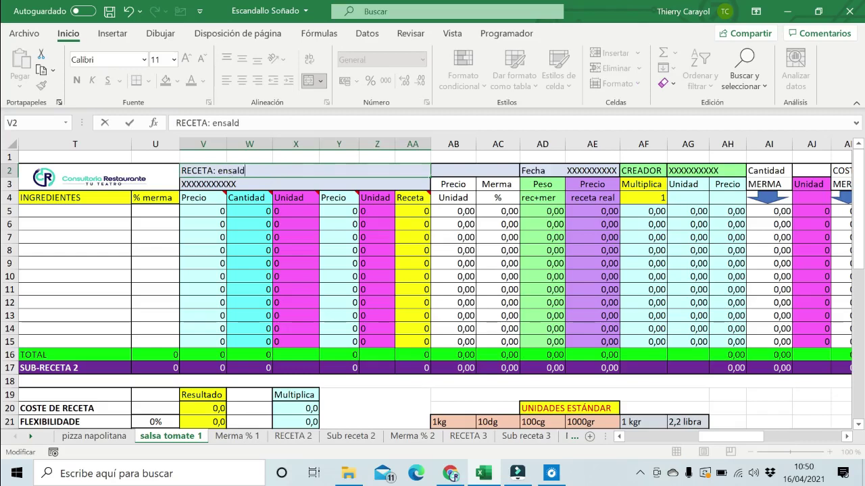
pyautogui.write('a de la casa')
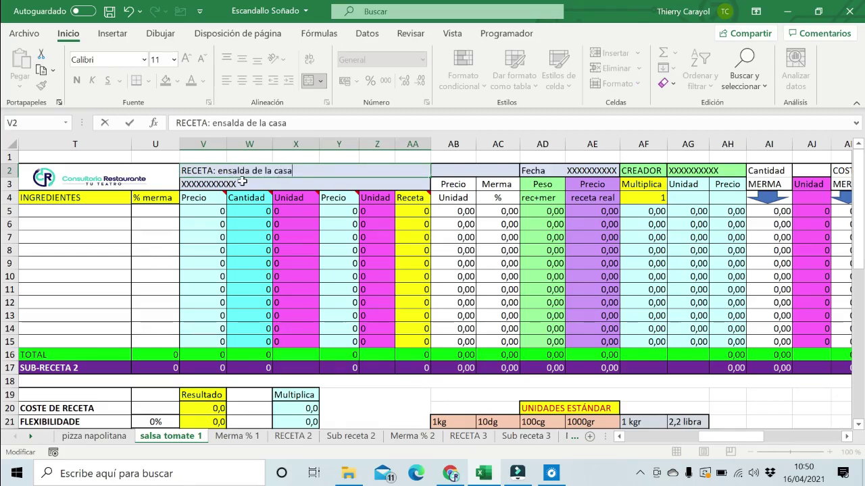
pyautogui.press('Return')
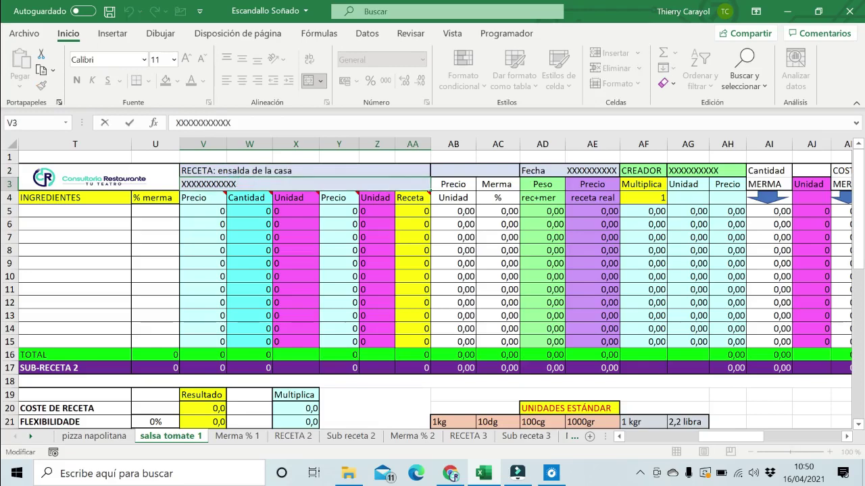
# Replace the placeholder below the SUB-RECETA 2 title in V3 with "1 pizza acompañamiento".
pyautogui.press('BackSpace')
pyautogui.press('BackSpace')
pyautogui.press('BackSpace')
pyautogui.press('BackSpace')
pyautogui.press('BackSpace')
pyautogui.press('BackSpace')
pyautogui.press('BackSpace')
pyautogui.press('BackSpace')
pyautogui.press('BackSpace')
pyautogui.press('BackSpace')
pyautogui.press('BackSpace')
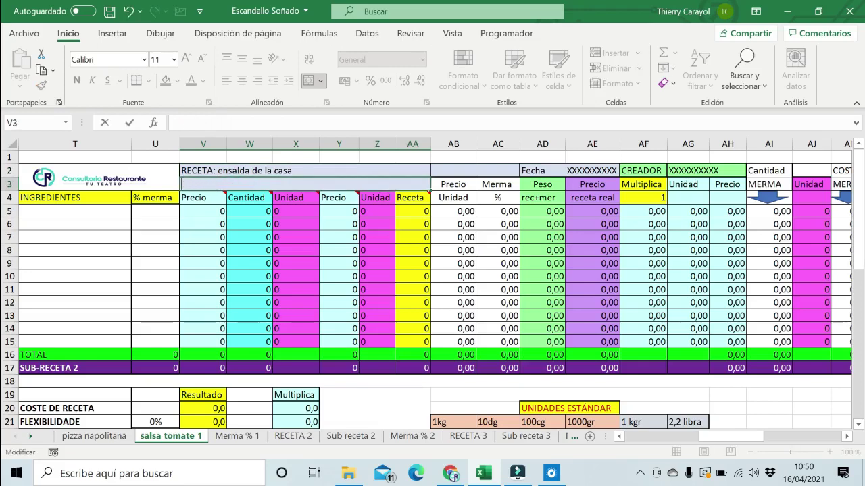
pyautogui.write('1 pizza acompñ')
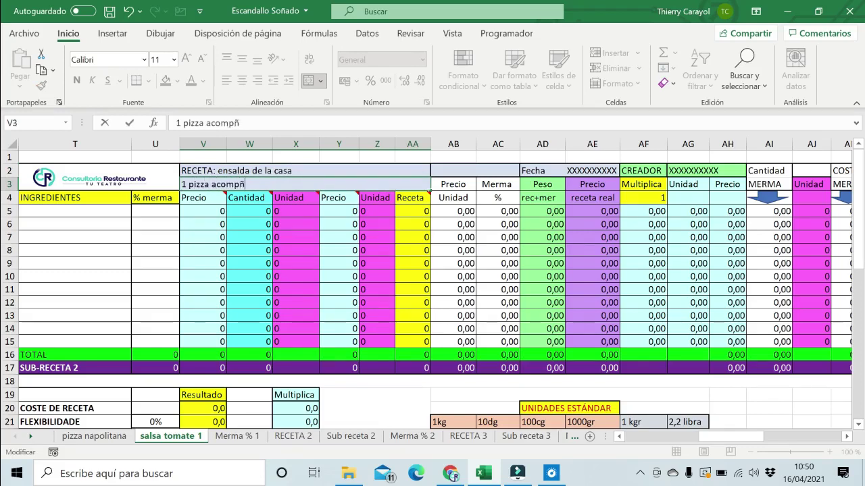
pyautogui.write('iento')
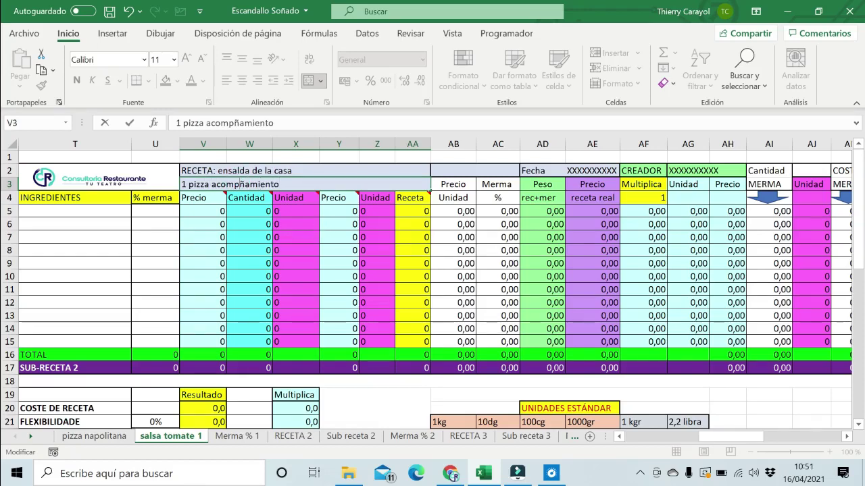
pyautogui.click(244, 184)
pyautogui.write('a')
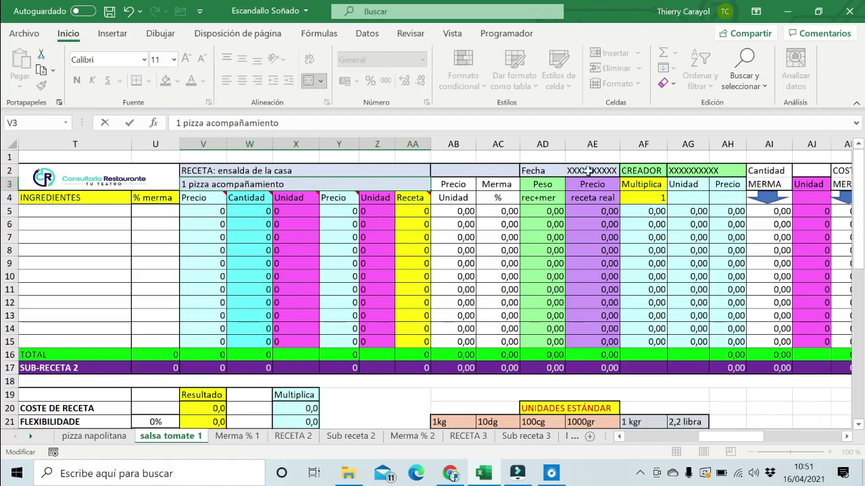
# Enter "lechuge" as the first ingredient of SUB-RECETA 2 in T5.
pyautogui.click(85, 210)
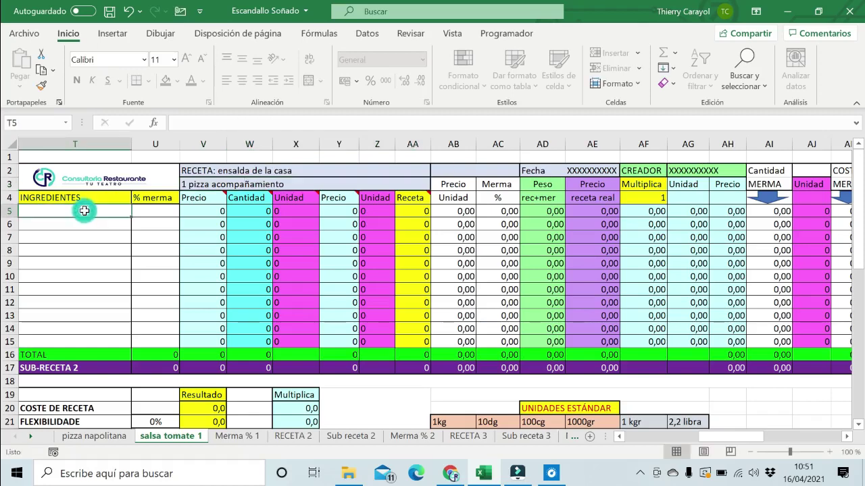
pyautogui.write('lechu')
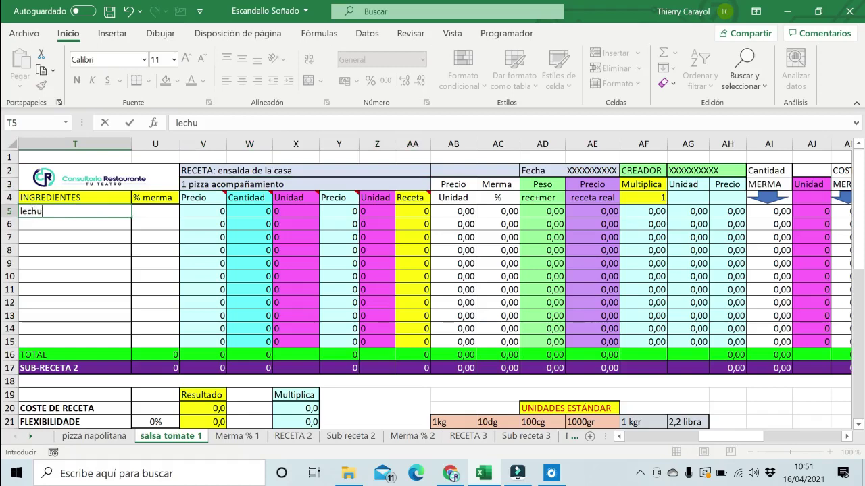
pyautogui.write('g')
pyautogui.press('BackSpace')
pyautogui.write('A')
pyautogui.write('ge')
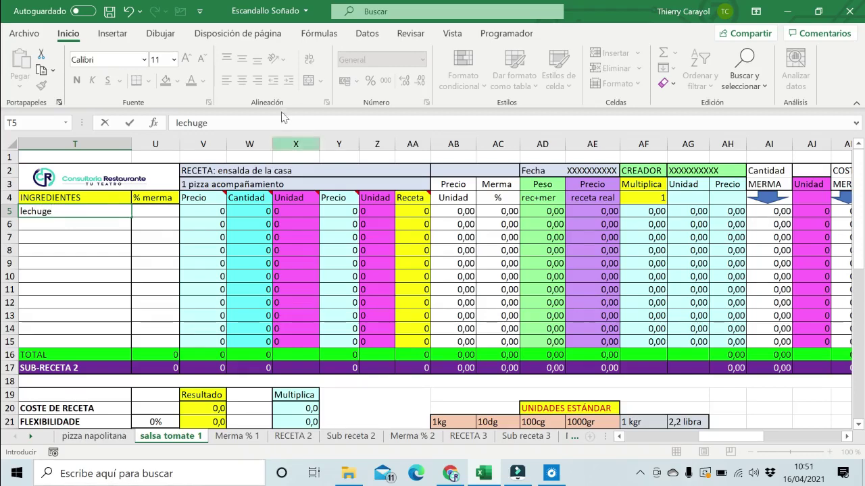
# Set the lechuge row's price to 2, its quantity to 1 and its unit to "kr".
pyautogui.click(207, 212)
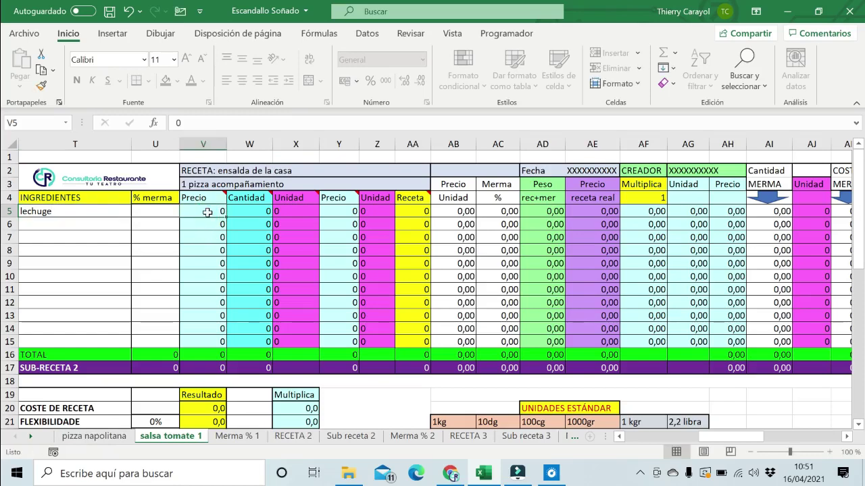
pyautogui.write('2')
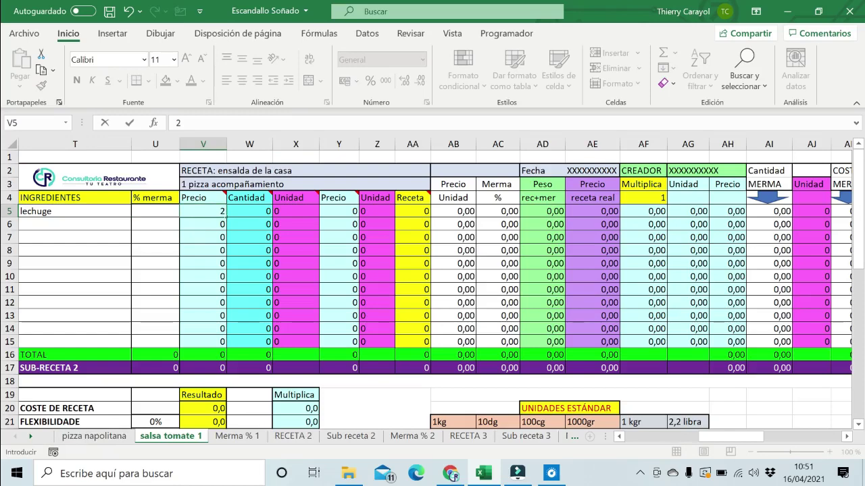
pyautogui.press('Tab')
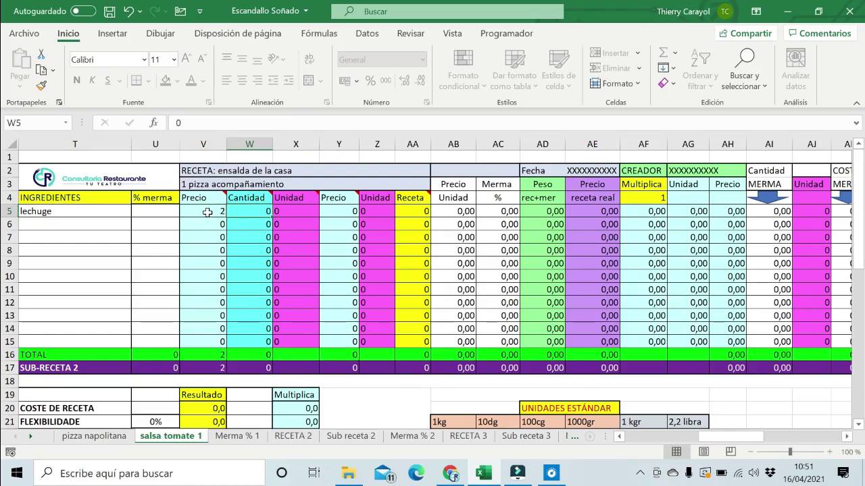
pyautogui.press('BackSpace')
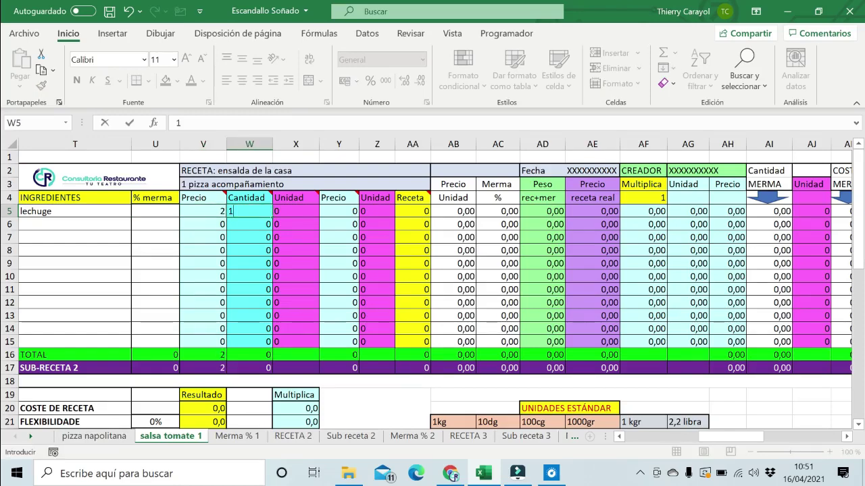
pyautogui.click(302, 214)
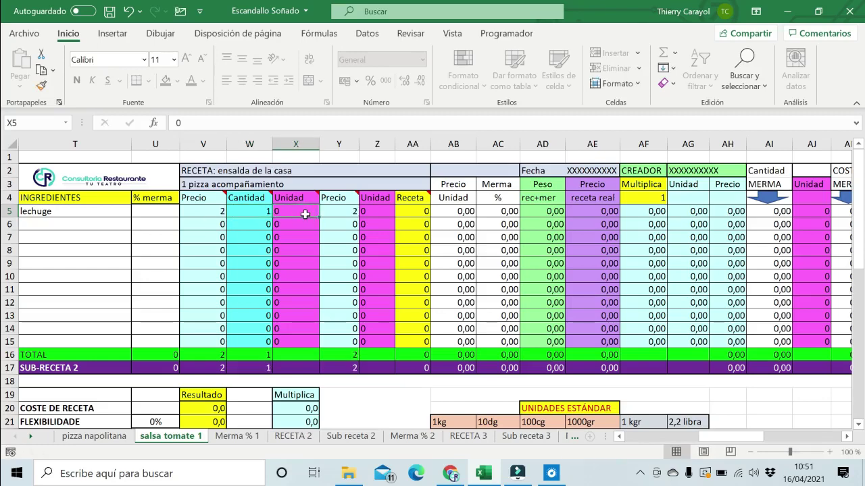
pyautogui.write('kr')
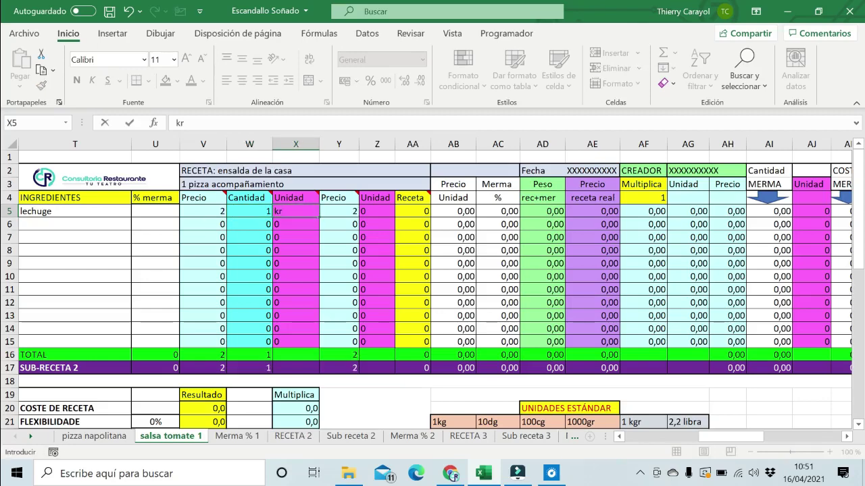
# Enter 100 as the Receta amount for lechuge in AA5.
pyautogui.press('Tab')
pyautogui.press('Tab')
pyautogui.press('Tab')
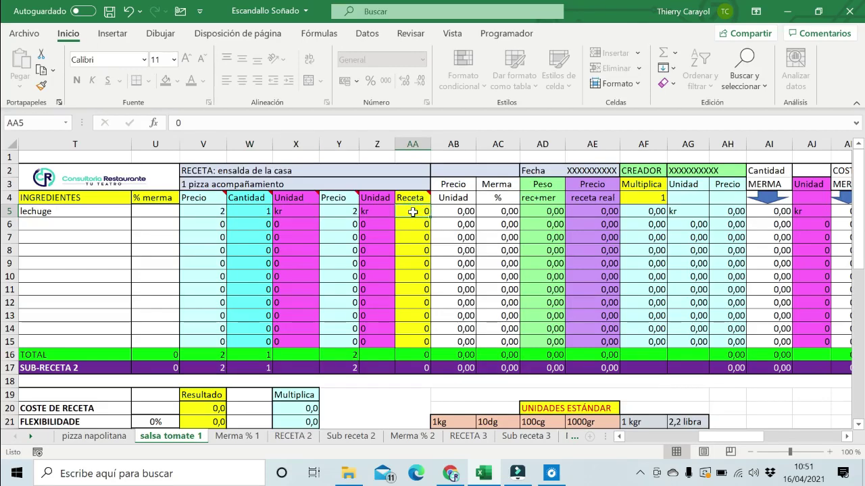
pyautogui.write('100')
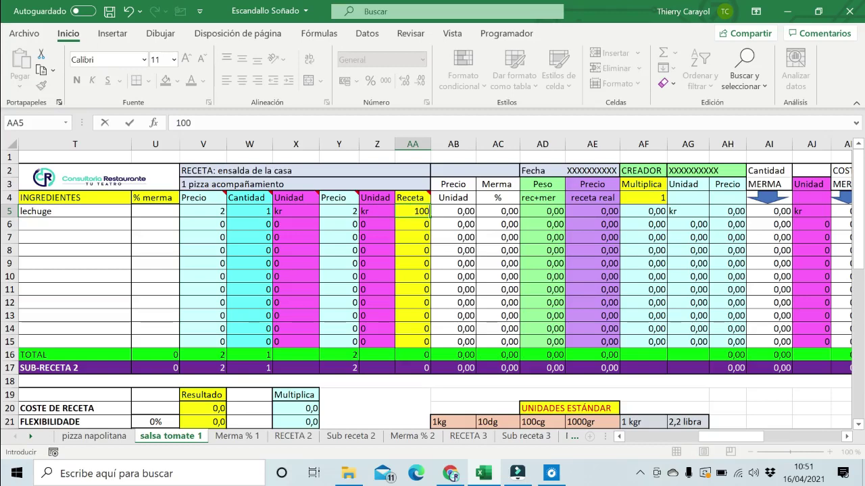
pyautogui.press('Return')
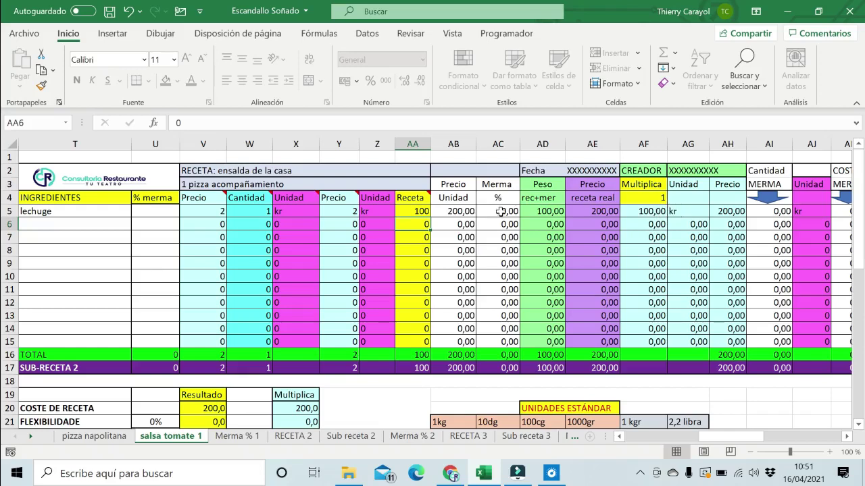
# Set the Receta amount for lechuge in AA5 to 0,1 and check the block's cost summary.
pyautogui.click(414, 211)
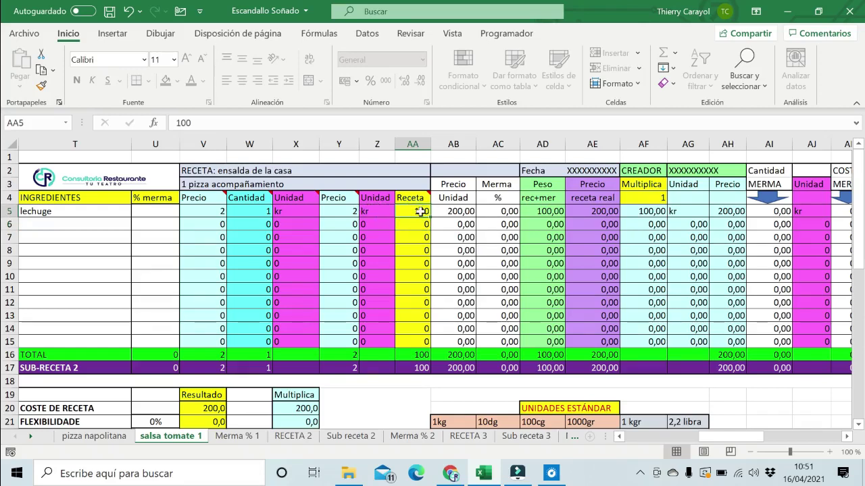
pyautogui.write('0')
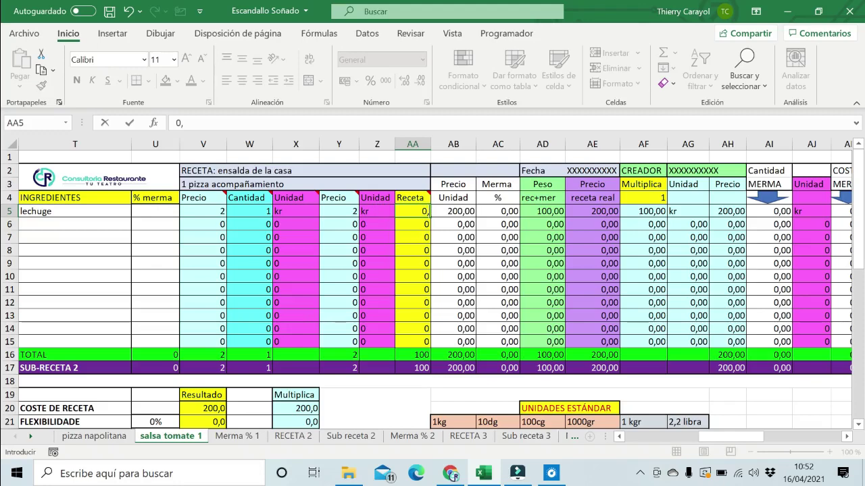
pyautogui.write(',1')
pyautogui.press('Return')
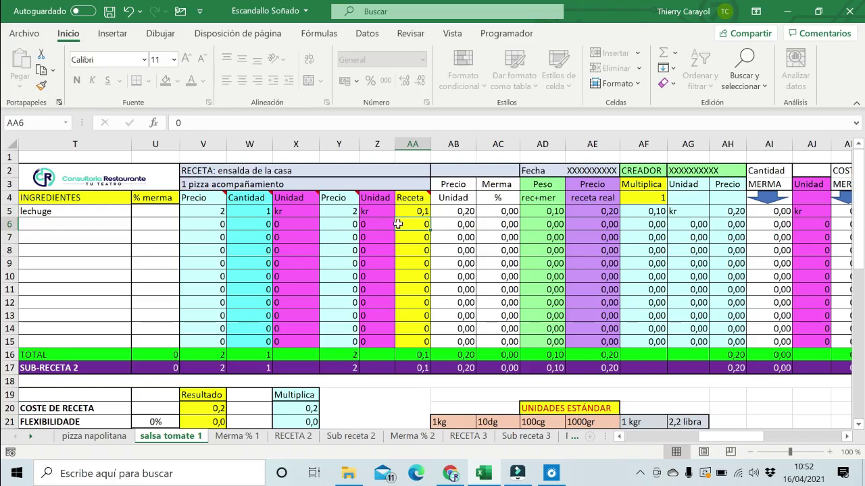
pyautogui.scroll(-2, 395, 224)
pyautogui.scroll(2, 389, 222)
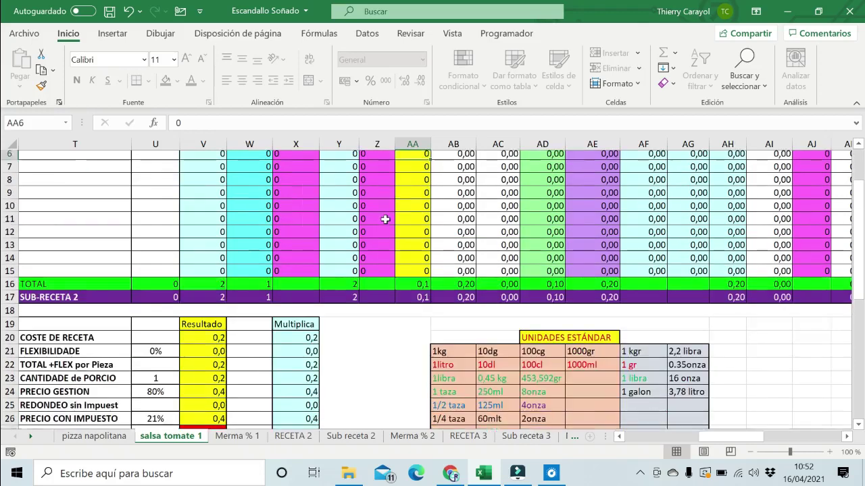
# Enter "tomate cherry" as the second ingredient of SUB-RECETA 2 in T6.
pyautogui.click(99, 228)
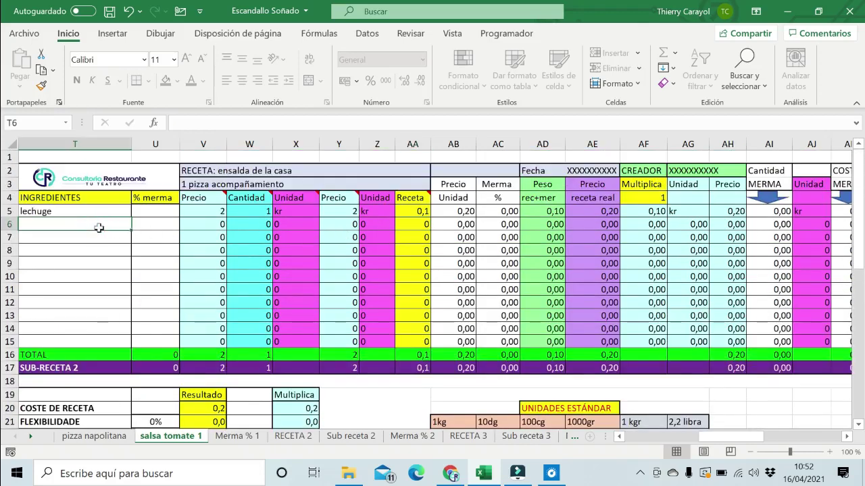
pyautogui.write('toTAL')
pyautogui.press('BackSpace')
pyautogui.press('BackSpace')
pyautogui.press('BackSpace')
pyautogui.write('mate ')
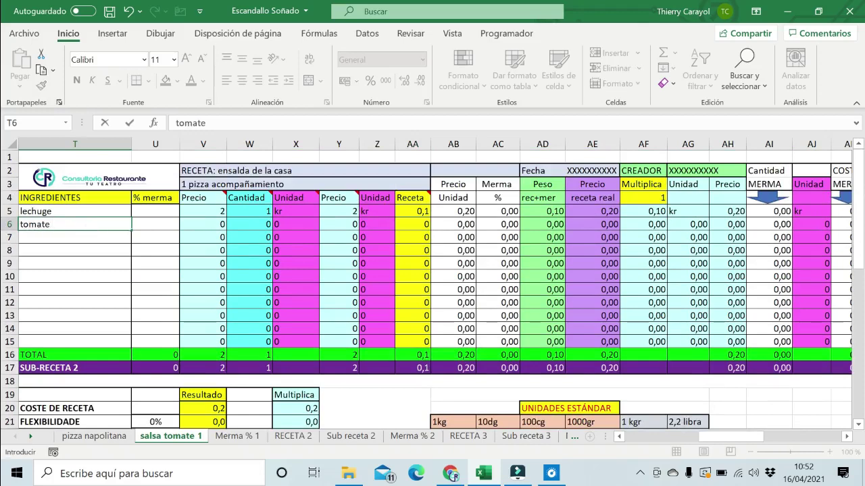
pyautogui.write('cherry')
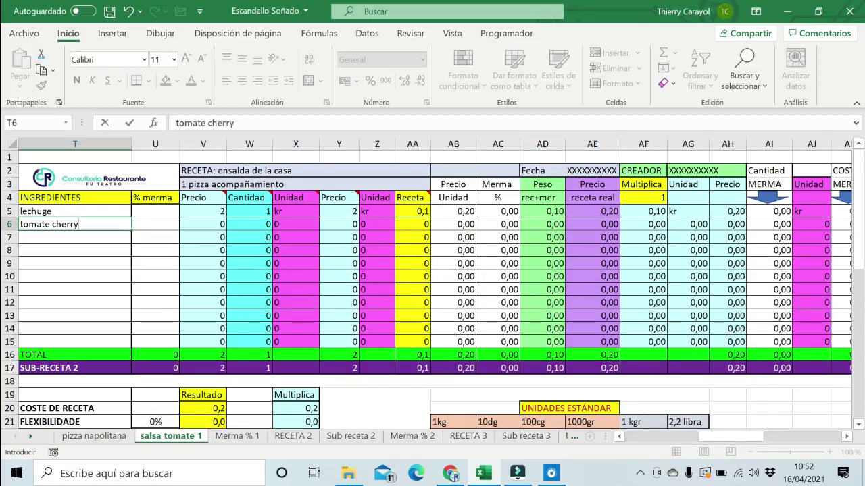
# Set the tomate cherry row's price to 3, its quantity to 1000 and its unit to "gr".
pyautogui.click(194, 228)
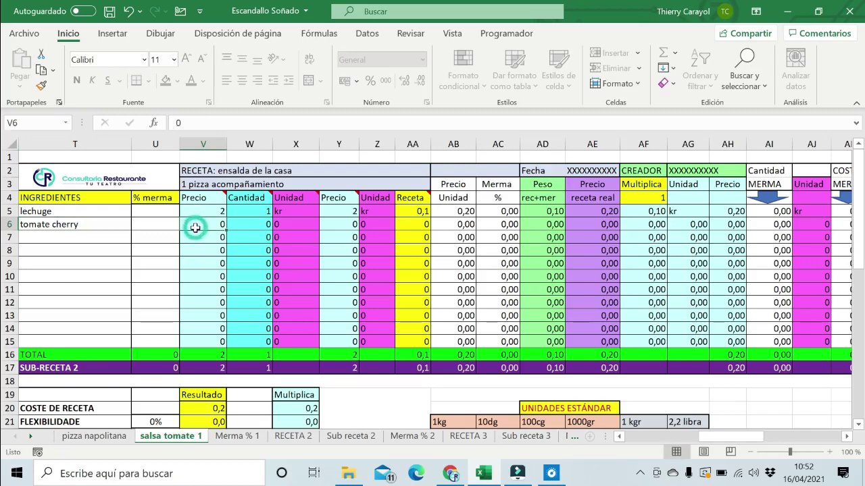
pyautogui.write('3')
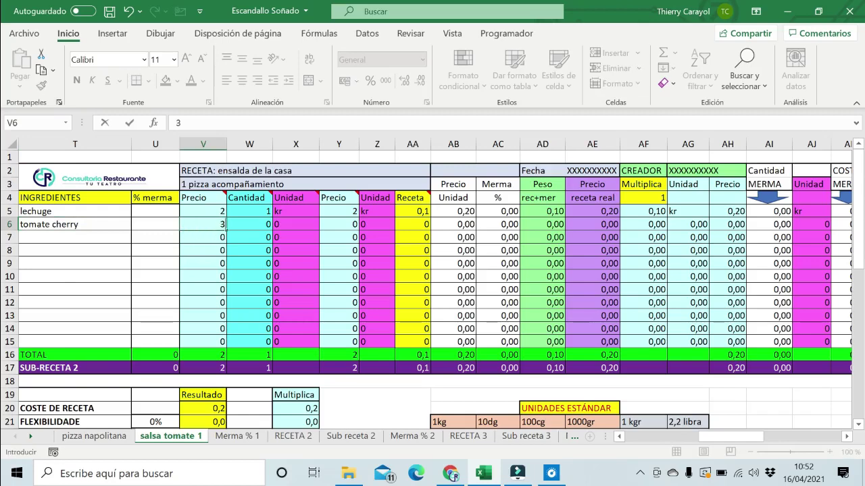
pyautogui.press('Tab')
pyautogui.write('1000')
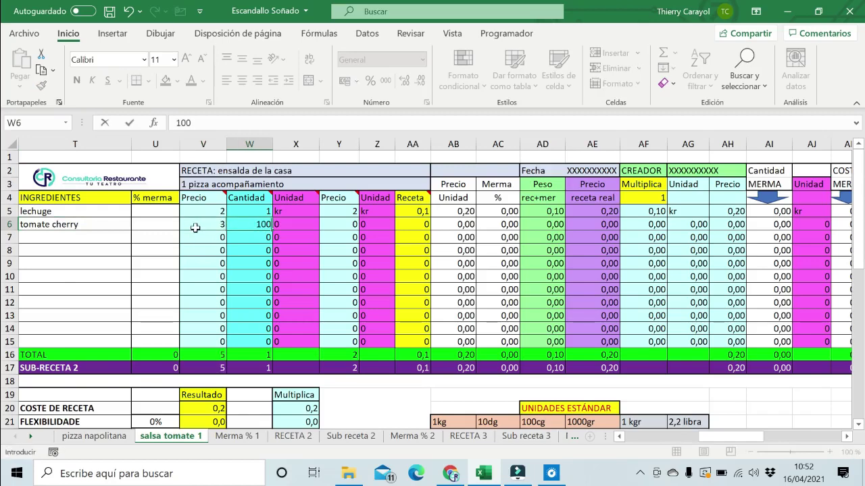
pyautogui.press('Tab')
pyautogui.write('g')
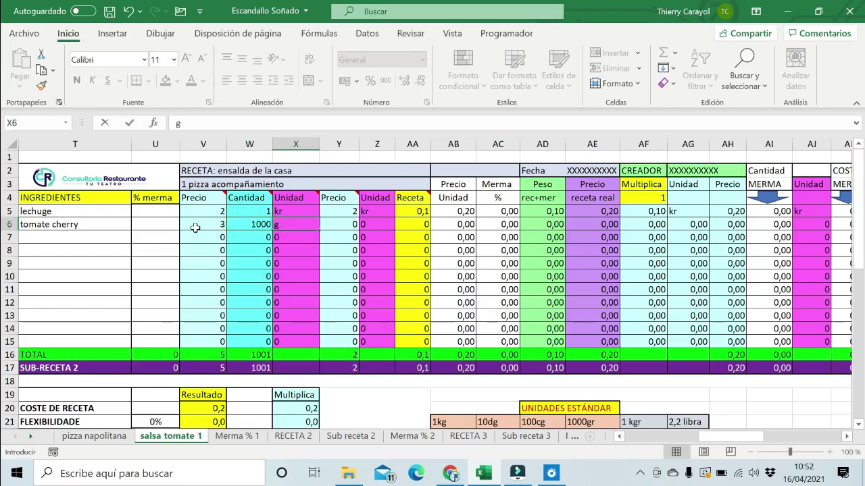
pyautogui.write('r')
pyautogui.press('Tab')
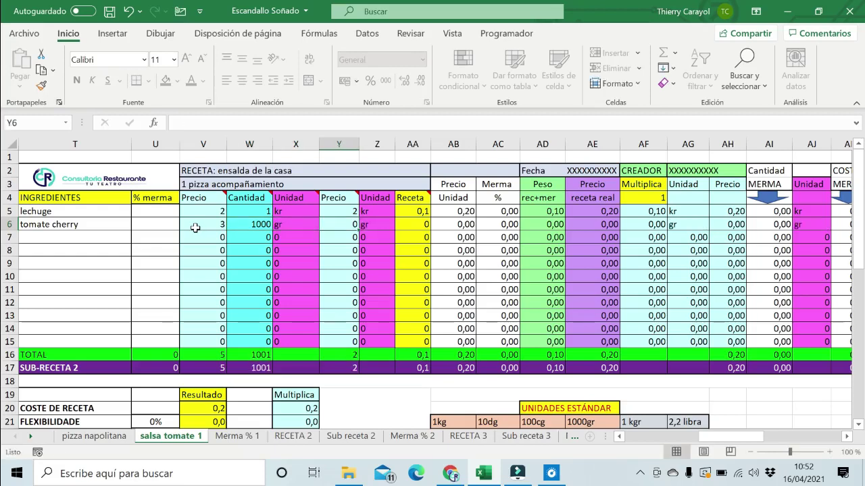
# Set the Receta amount for tomate cherry in AA6 to 200 and check the block's cost summary.
pyautogui.press('Tab')
pyautogui.press('Tab')
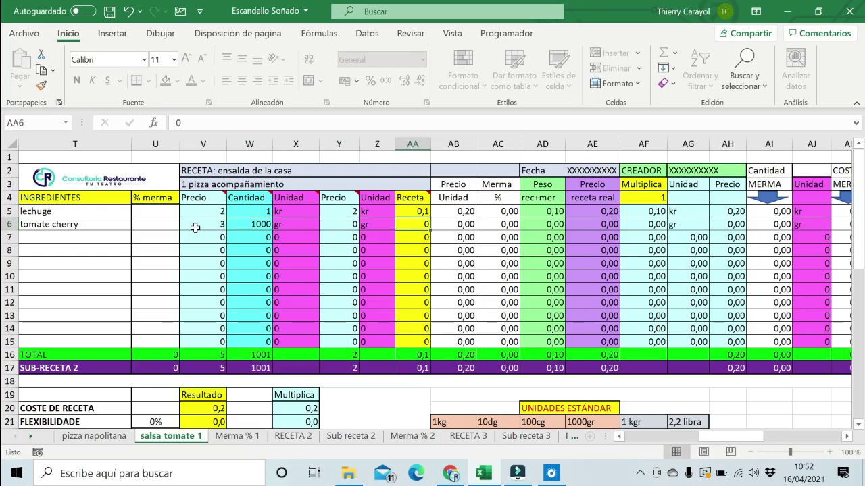
pyautogui.write('2')
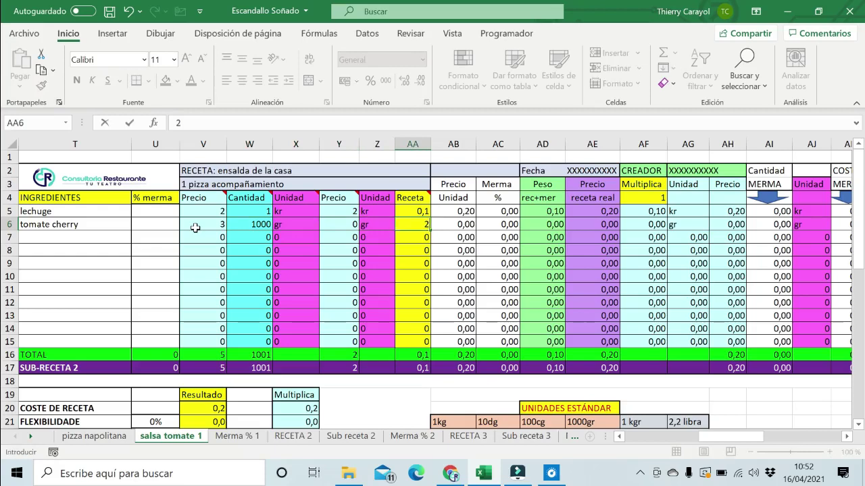
pyautogui.write('00')
pyautogui.press('Return')
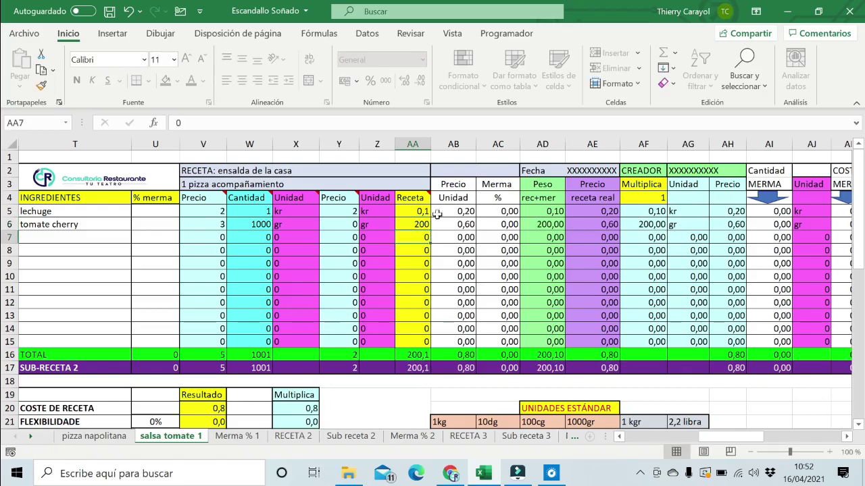
pyautogui.scroll(-1, 629, 235)
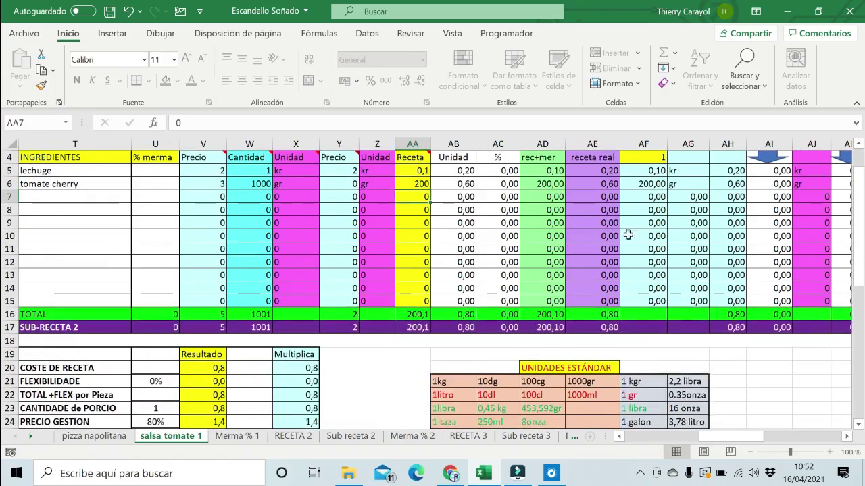
pyautogui.scroll(1, 646, 230)
pyautogui.scroll(-1, 646, 231)
pyautogui.scroll(-2, 362, 331)
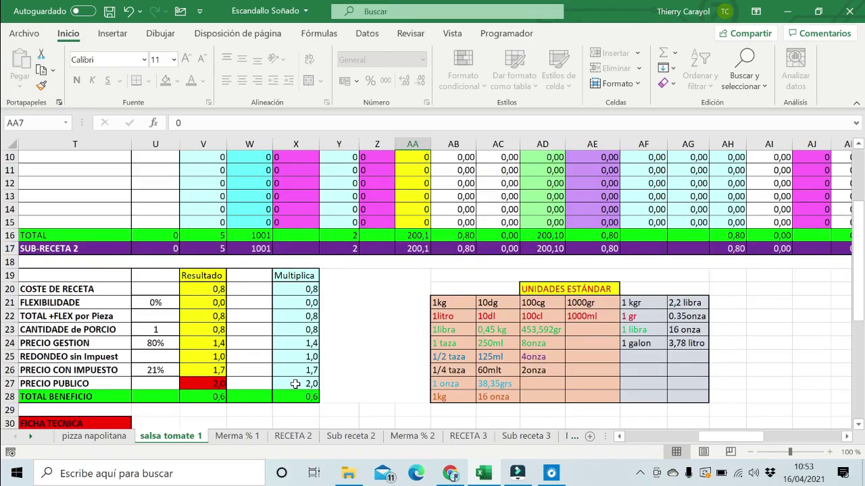
pyautogui.scroll(3, 296, 384)
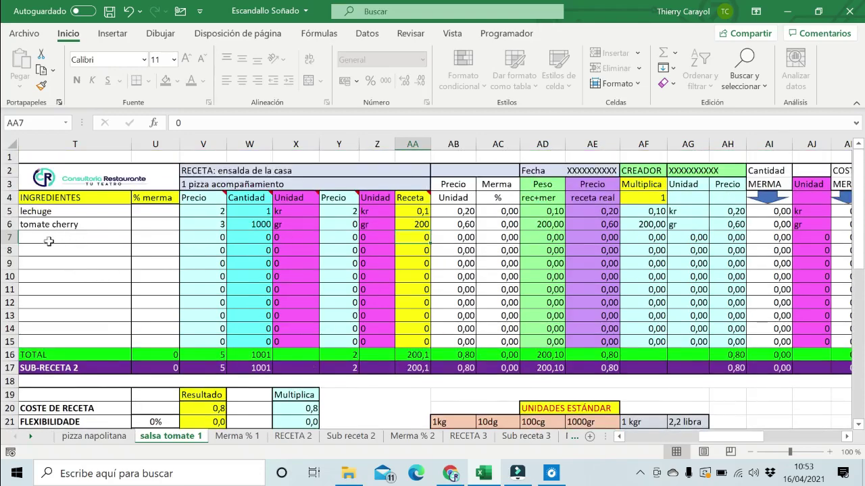
# Enter "pescado" as an ingredient of SUB-RECETA 2 in T9 with a % merma of 40.
pyautogui.click(53, 265)
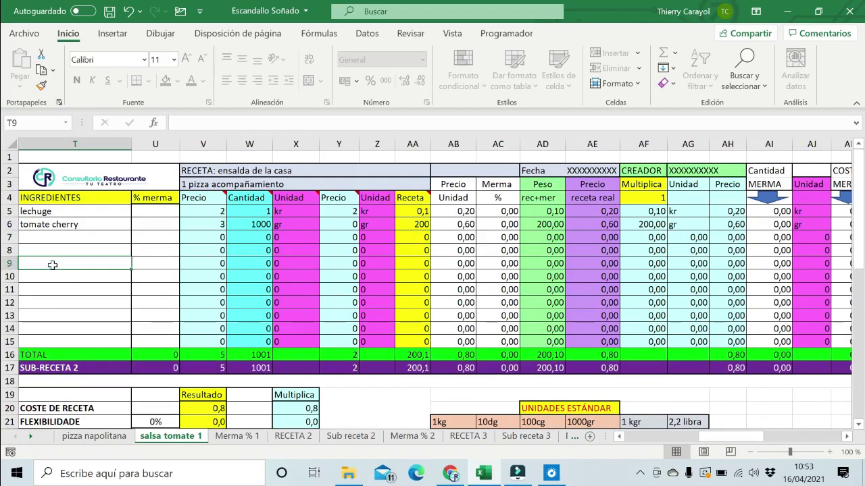
pyautogui.write('pescddo')
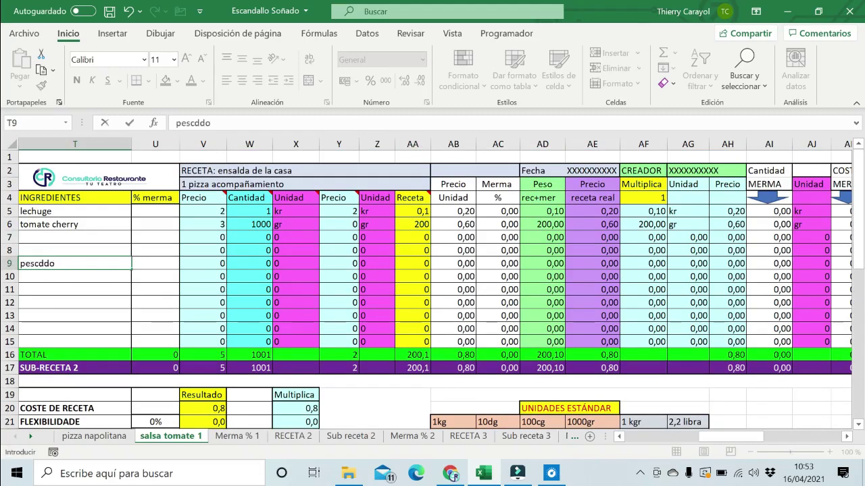
pyautogui.press('BackSpace')
pyautogui.press('BackSpace')
pyautogui.write('do')
pyautogui.press('Tab')
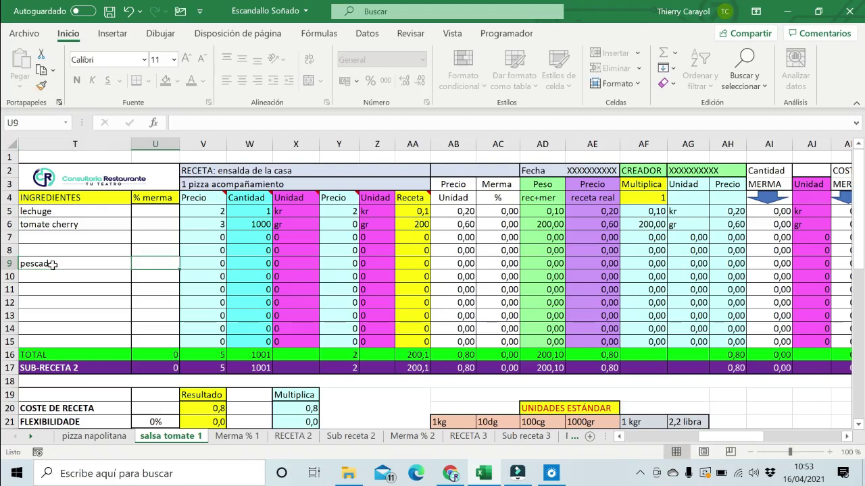
pyautogui.write('40')
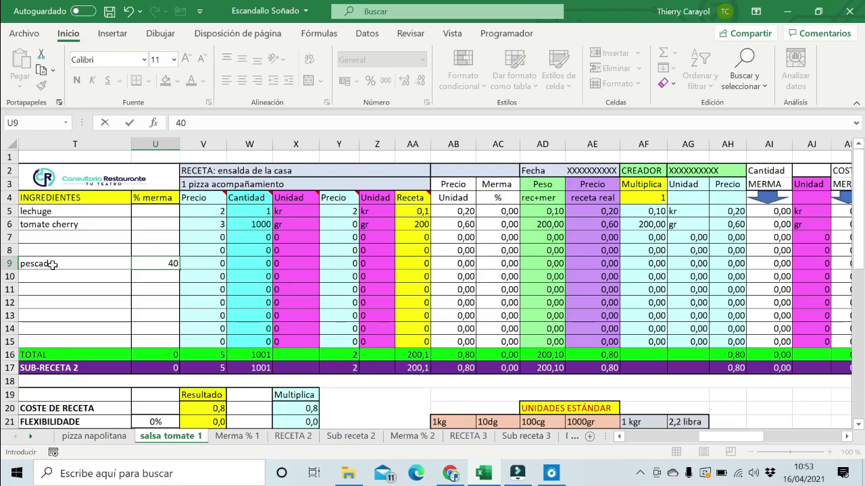
pyautogui.press('Tab')
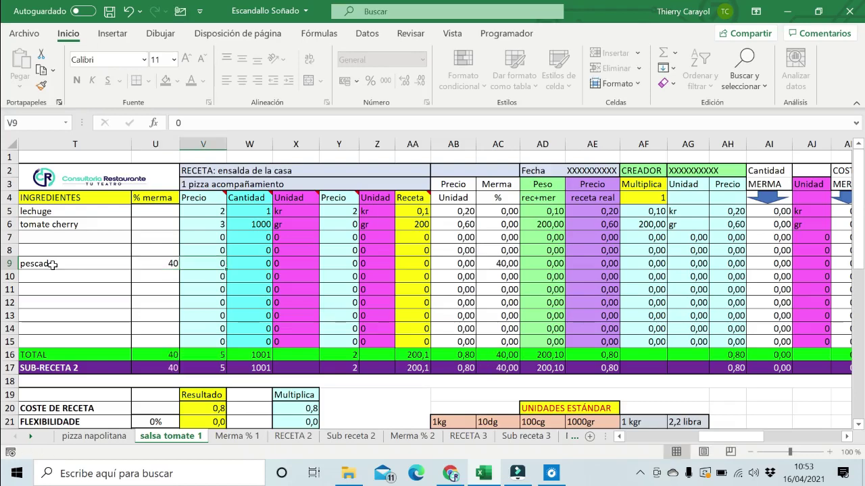
# Set the pescado row's price to 20, its quantity to 1000 and its unit to "gr".
pyautogui.write('20')
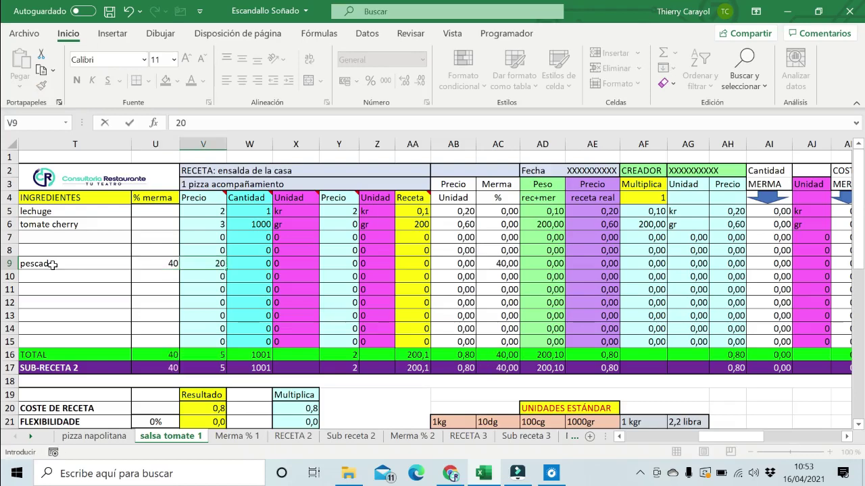
pyautogui.press('Tab')
pyautogui.write('1000')
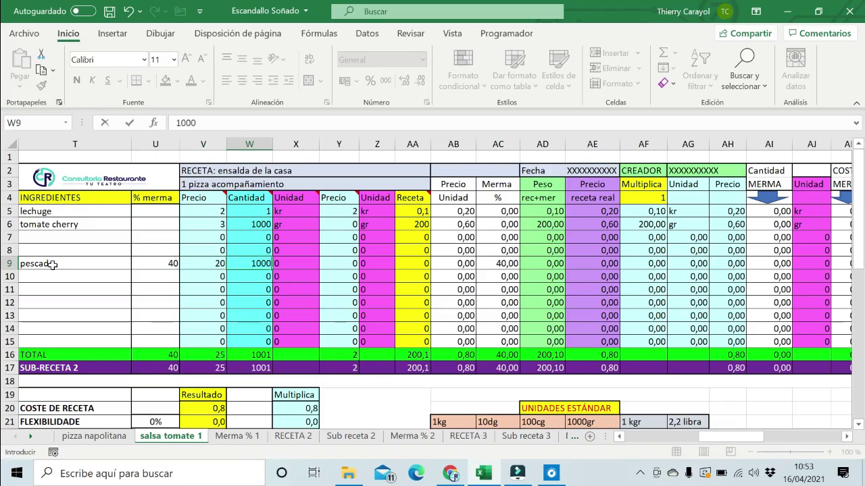
pyautogui.press('Tab')
pyautogui.write('gr')
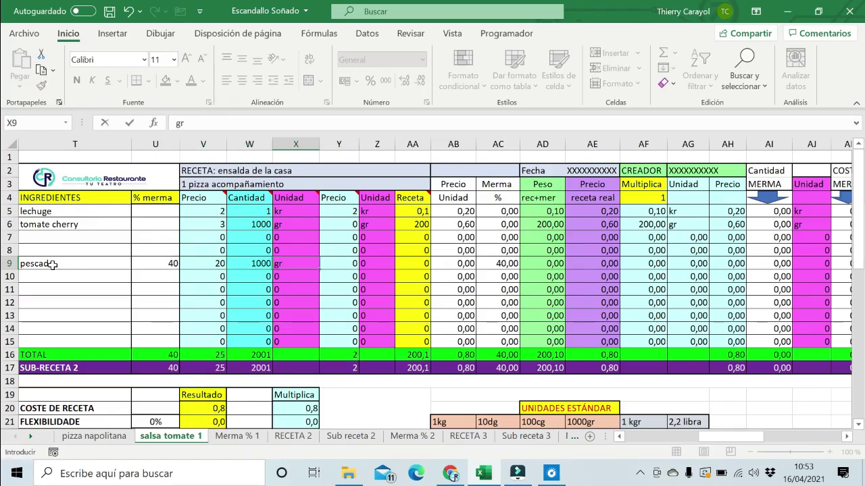
# Set the Receta amount for pescado in AA9 to 1000 and check the resulting cost summary.
pyautogui.press('Tab')
pyautogui.press('Tab')
pyautogui.press('Tab')
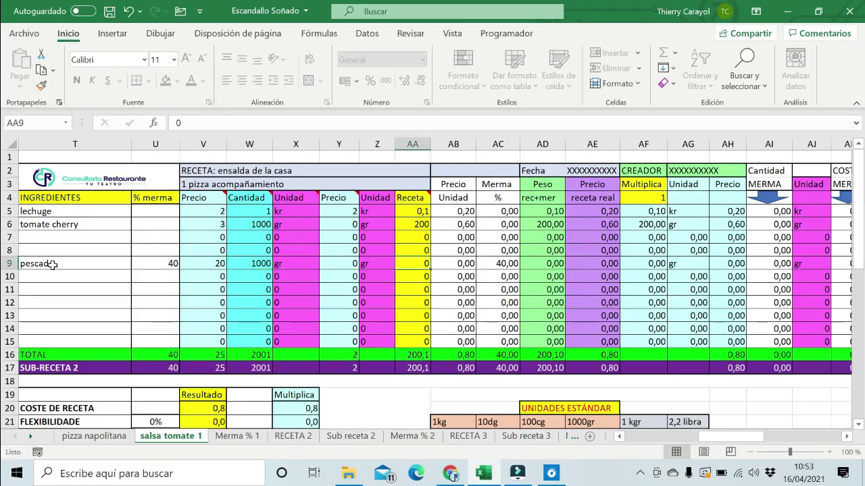
pyautogui.write('1000')
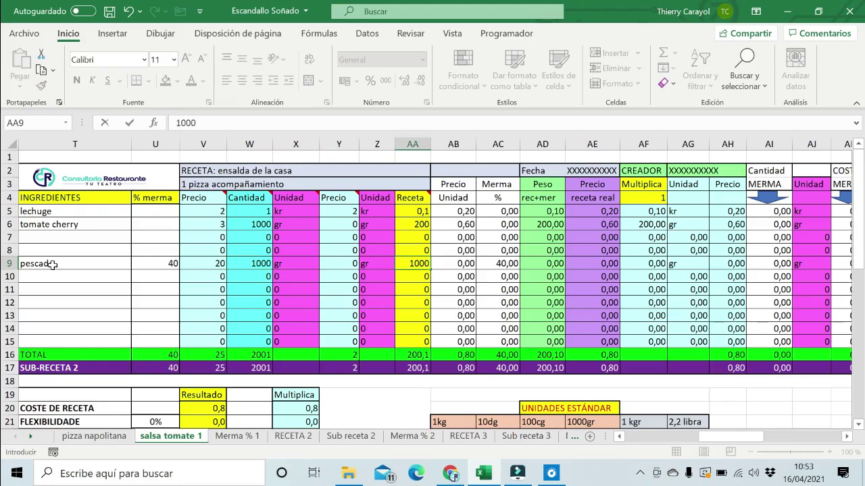
pyautogui.press('Return')
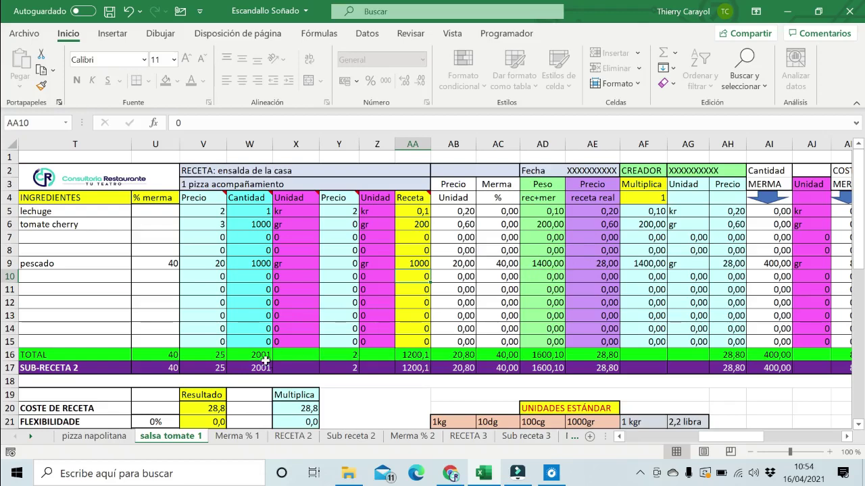
pyautogui.scroll(-2, 264, 357)
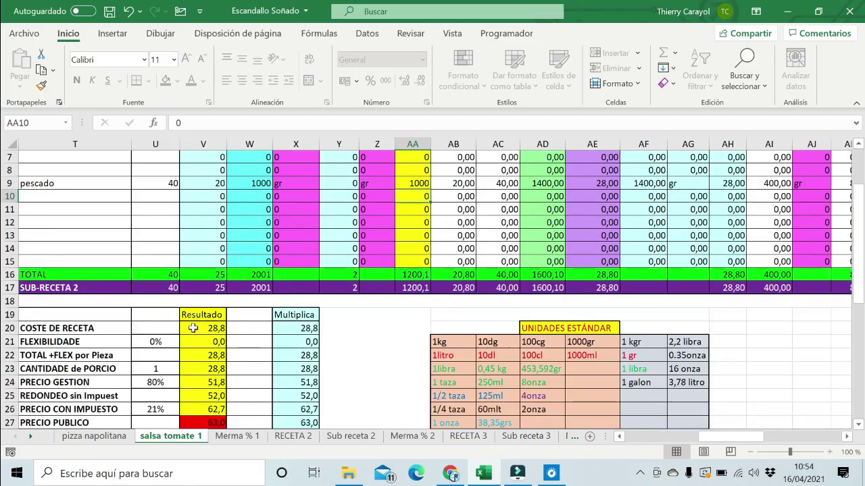
pyautogui.scroll(2, 300, 286)
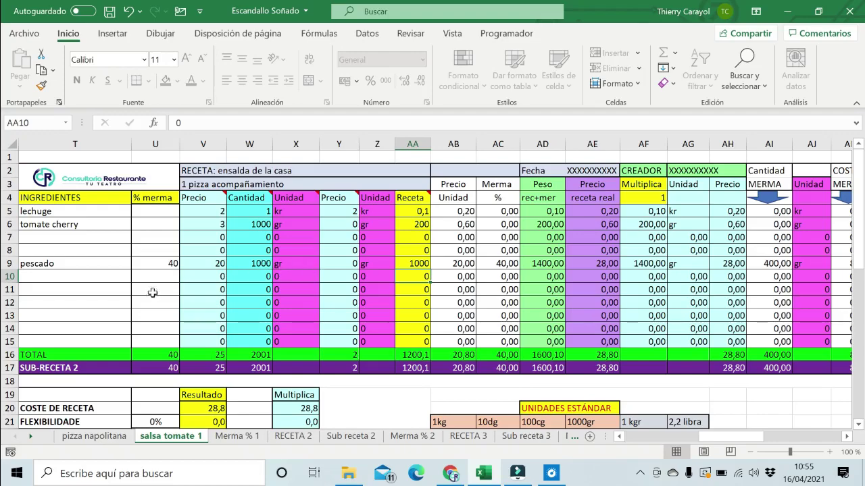
# Look through the ingredient waste percentages on the Merma % 1 sheet, including the PESCADOS list.
pyautogui.scroll(-3, 152, 293)
pyautogui.click(233, 437)
pyautogui.scroll(5, 393, 321)
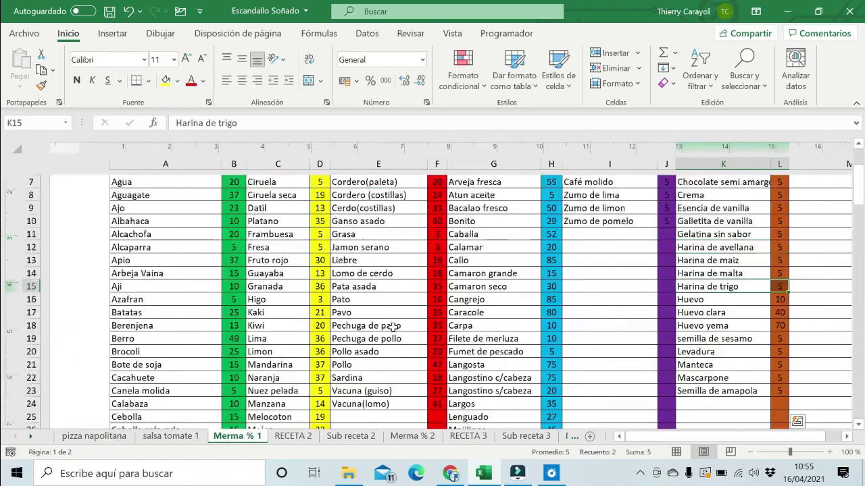
pyautogui.scroll(-9, 493, 304)
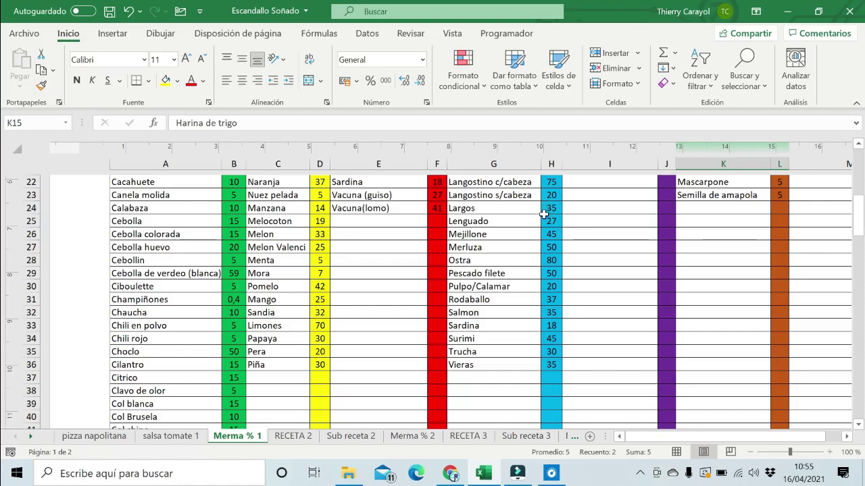
pyautogui.scroll(7, 476, 265)
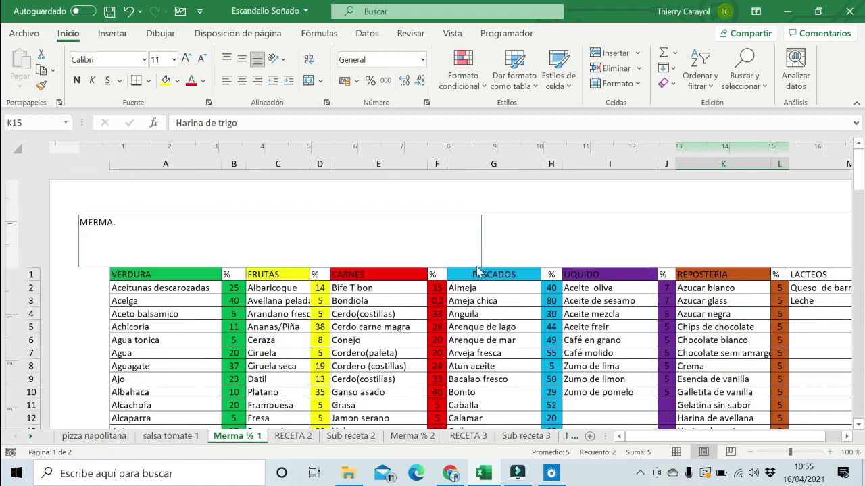
# Check the sub-recipe rows and costs on the pizza napolitana sheet, and review the SUB-RECETA 2 block on salsa tomate 1.
pyautogui.click(165, 436)
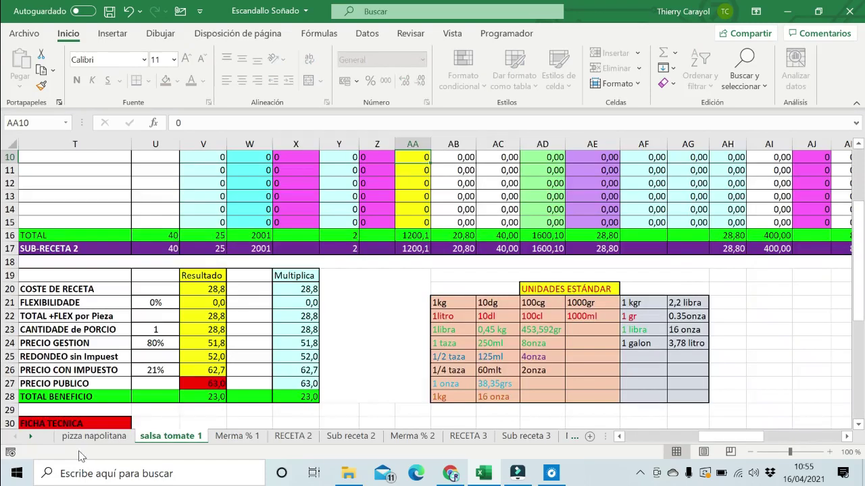
pyautogui.click(92, 438)
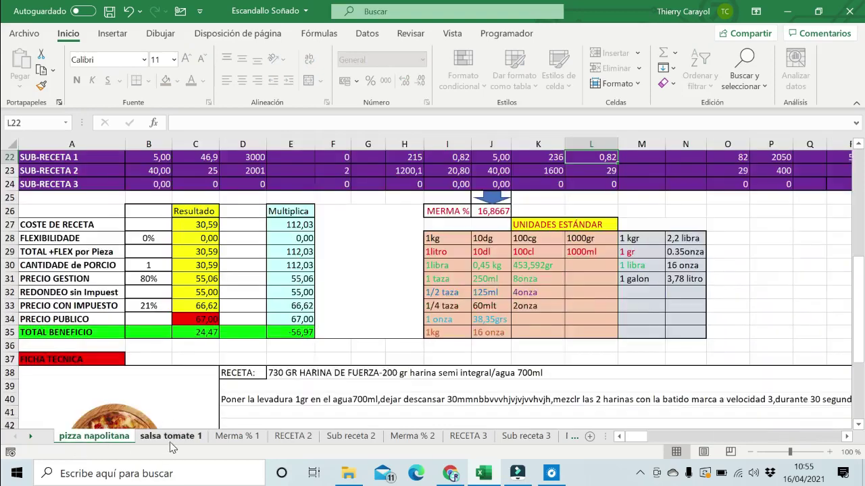
pyautogui.click(171, 436)
pyautogui.scroll(3, 325, 339)
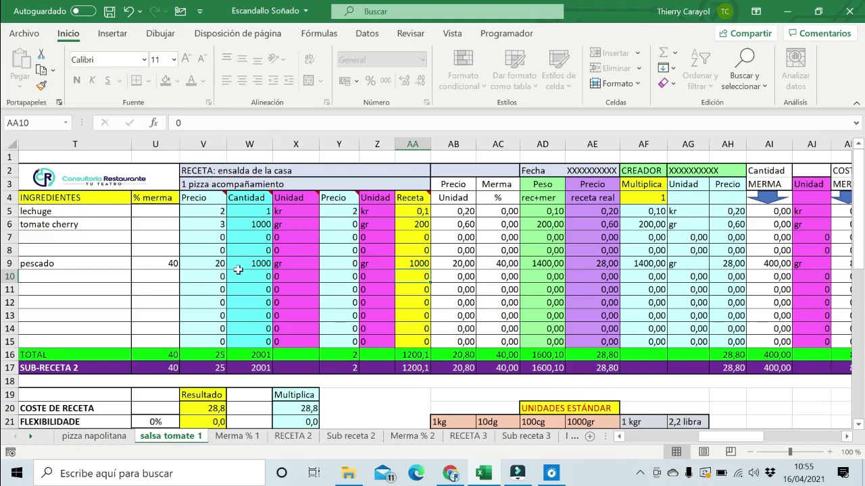
pyautogui.scroll(-2, 254, 261)
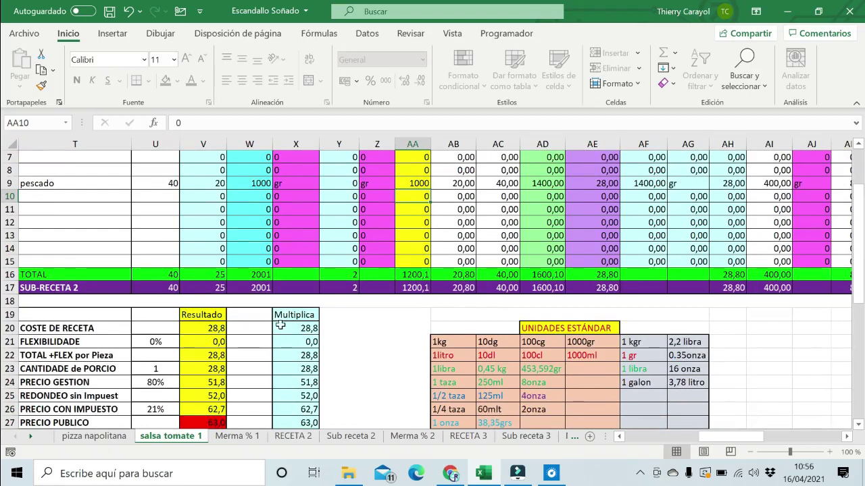
pyautogui.scroll(2, 279, 325)
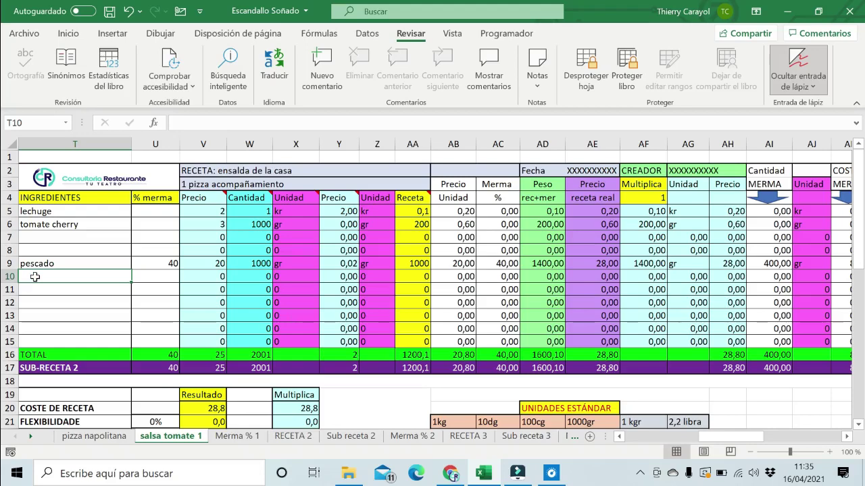
# Enter "huevo" as an ingredient of SUB-RECETA 2 in T10 with a % merma of 0.
pyautogui.write('huevo')
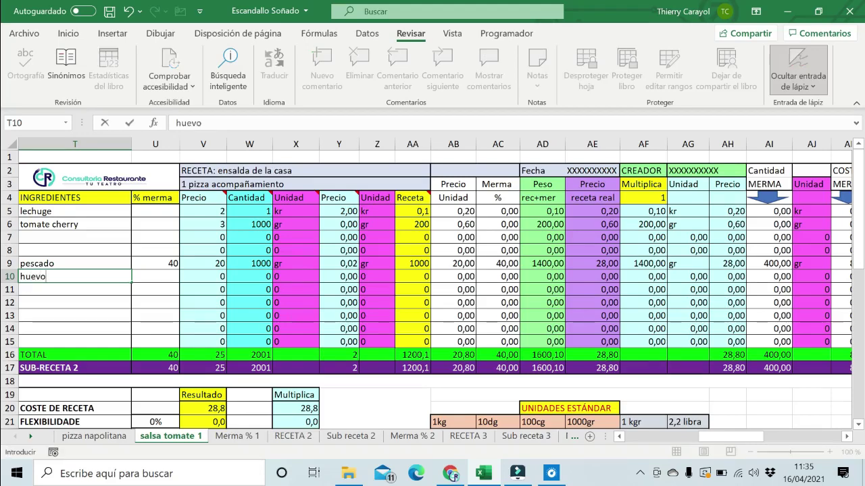
pyautogui.press('Tab')
pyautogui.write('0')
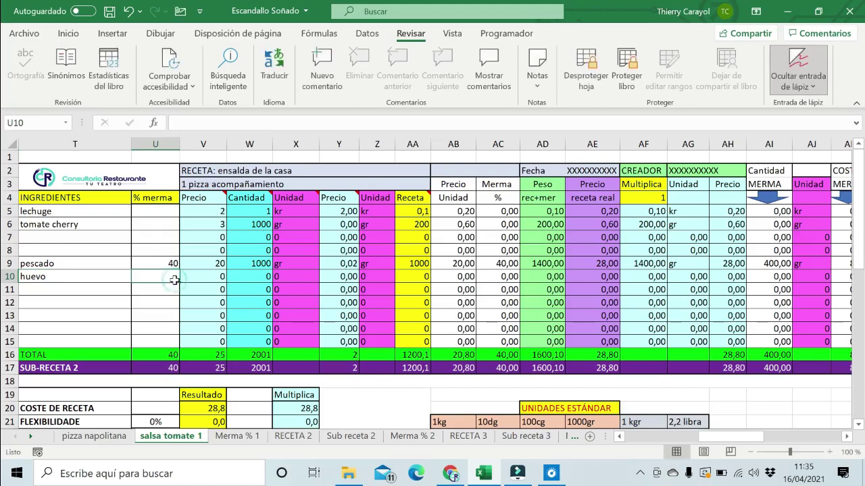
pyautogui.press('Tab')
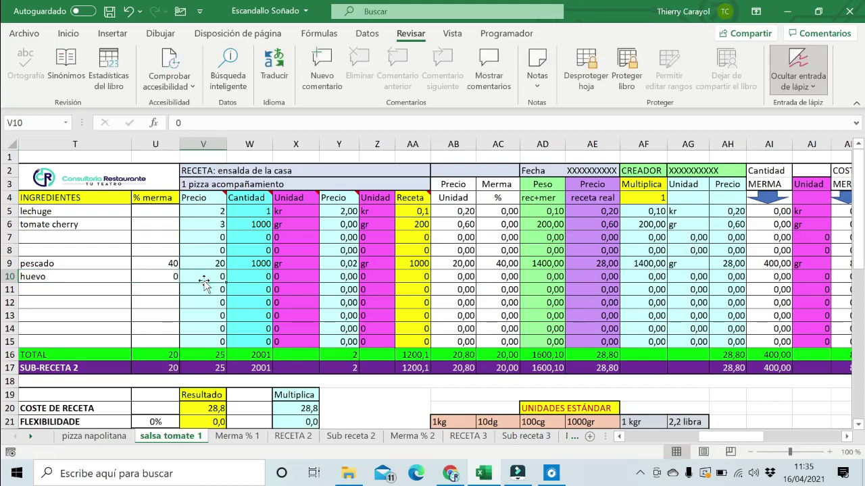
# Complete the huevo row of SUB-RECETA 2 with Precio 2, Cantidad 12, Unidad "unidad" and a Receta amount of 4.
pyautogui.write('2')
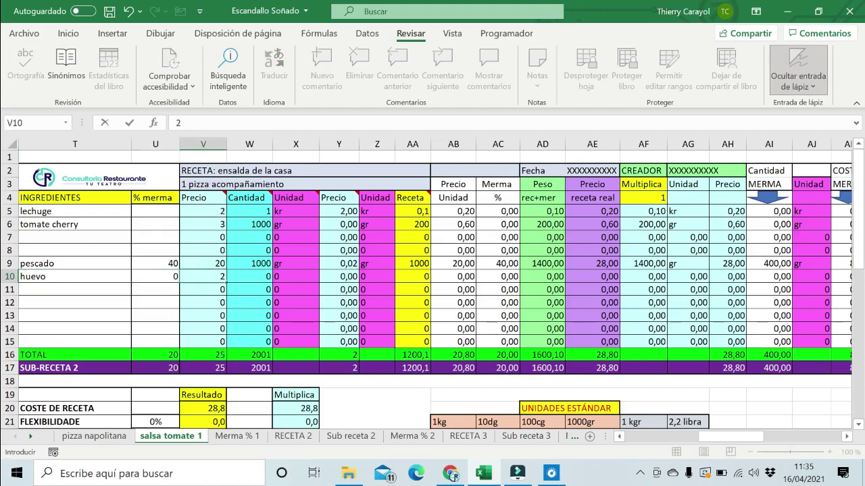
pyautogui.press('Tab')
pyautogui.write('12')
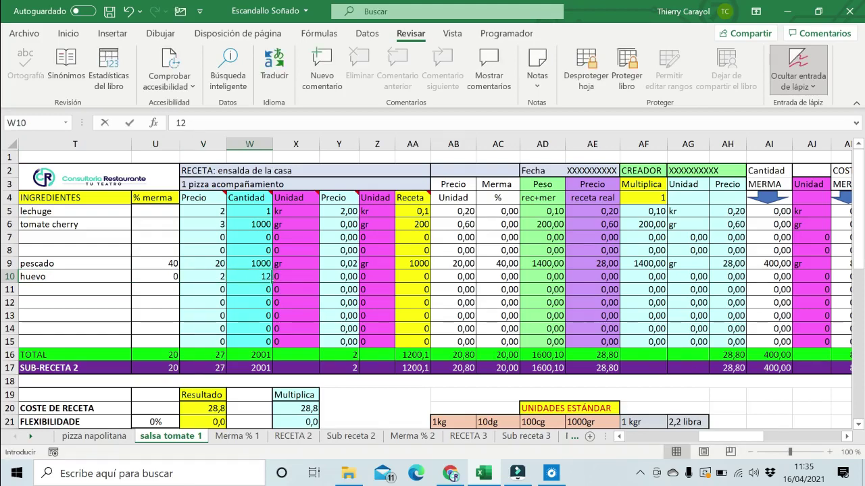
pyautogui.press('Tab')
pyautogui.write('u')
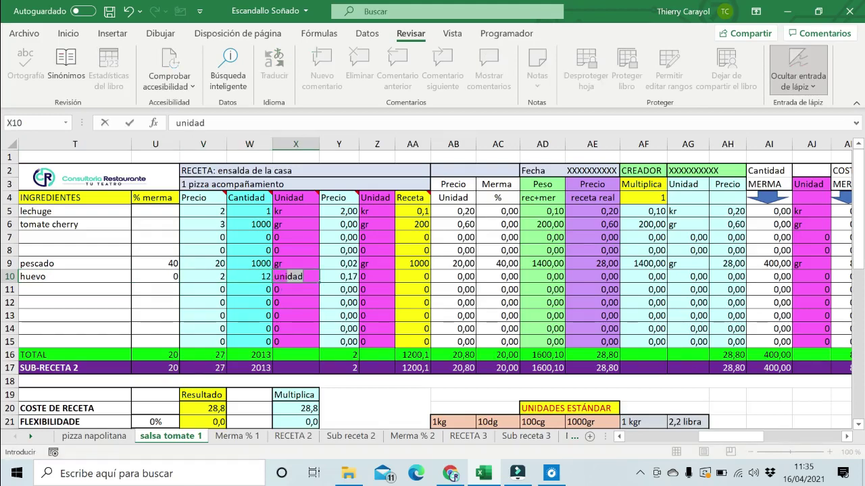
pyautogui.press('Tab')
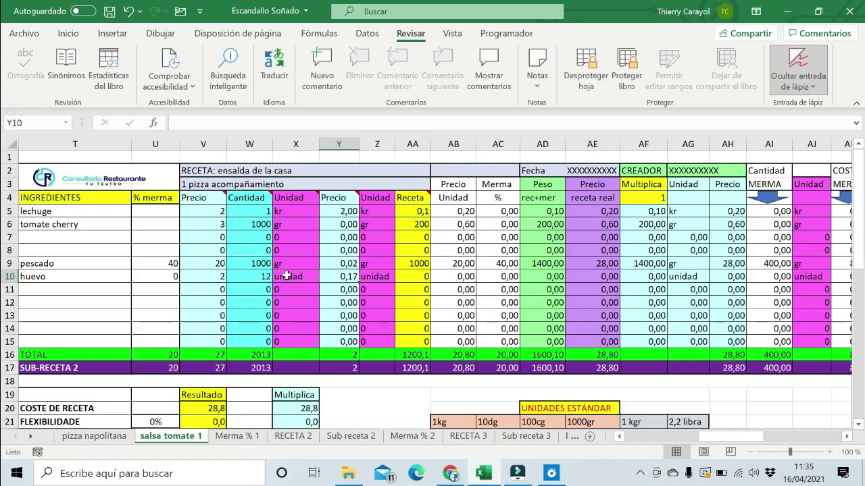
pyautogui.click(417, 276)
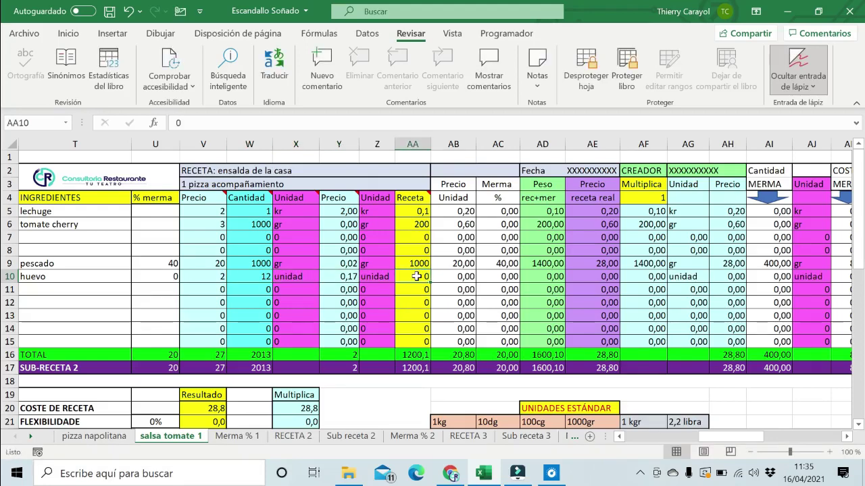
pyautogui.write('4')
pyautogui.press('Return')
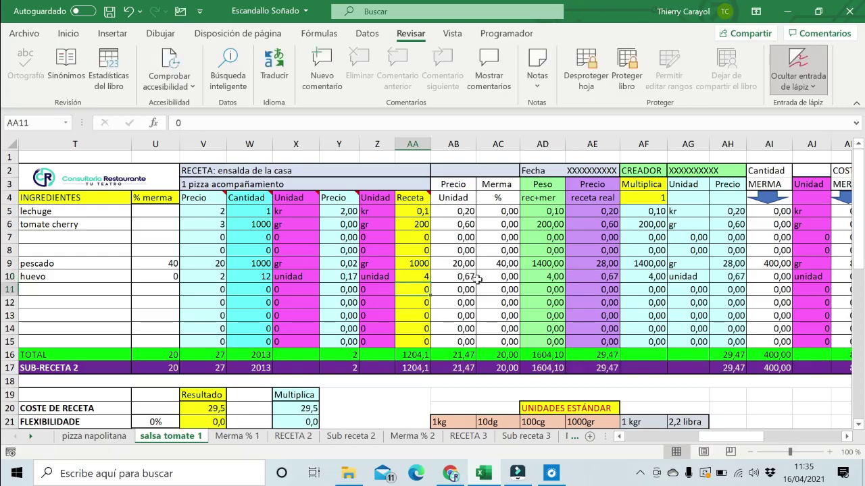
# Try a % merma of 5 for huevo in U10 and set it back to 0.
pyautogui.click(165, 277)
pyautogui.write('5')
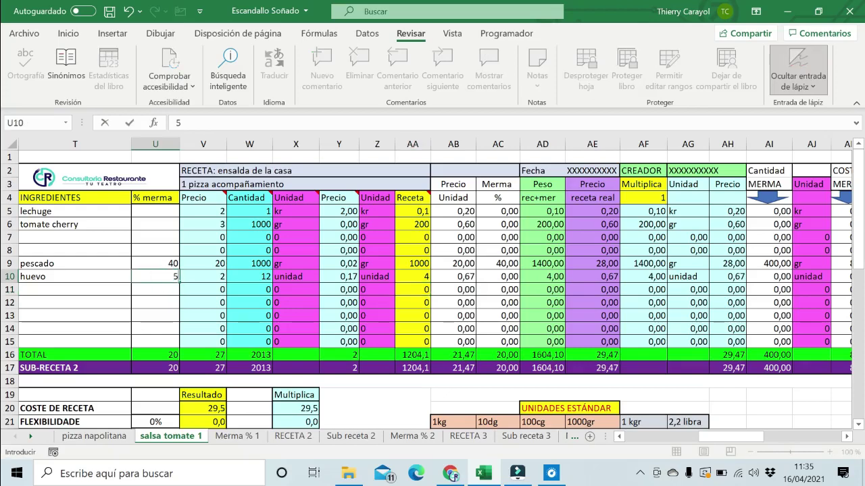
pyautogui.press('Return')
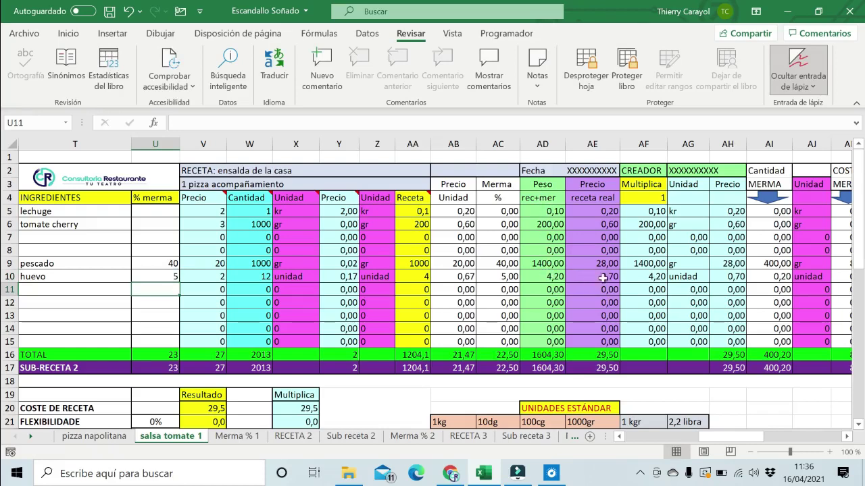
pyautogui.click(162, 277)
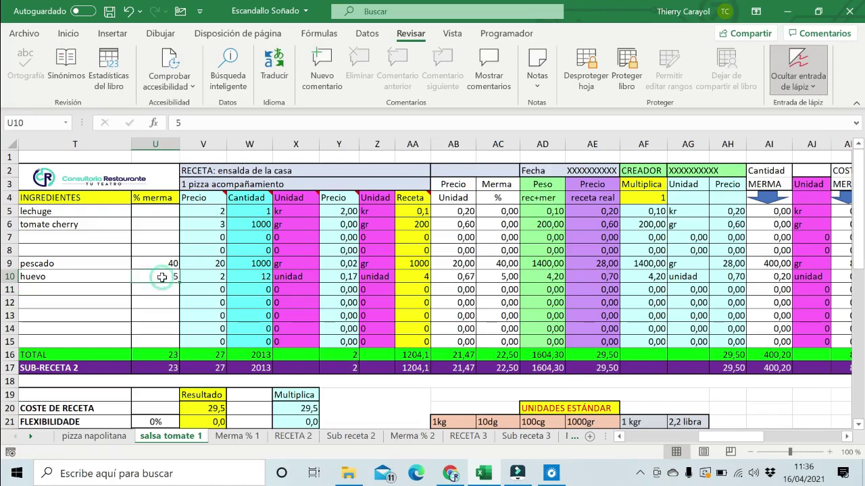
pyautogui.write('0')
pyautogui.press('Return')
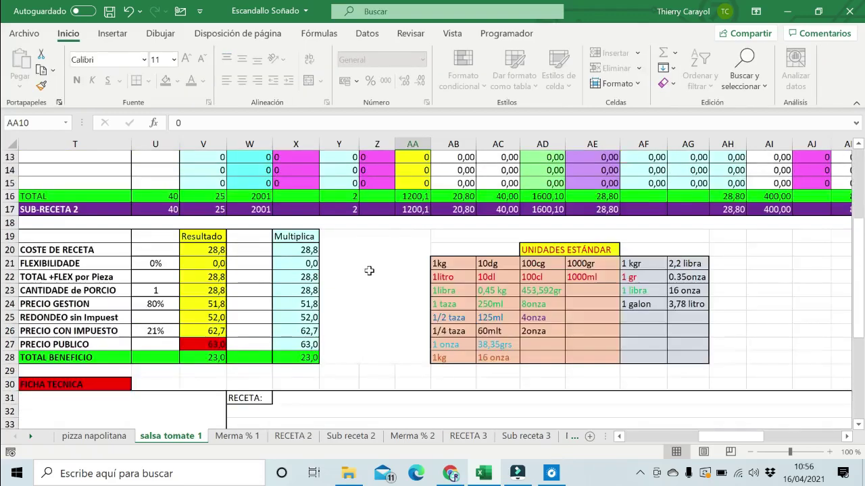
# Review the cost summary on salsa tomate 1, and examine the sub-recipe rows, MERMA % and cost summary on the pizza napolitana sheet.
pyautogui.scroll(-2, 370, 270)
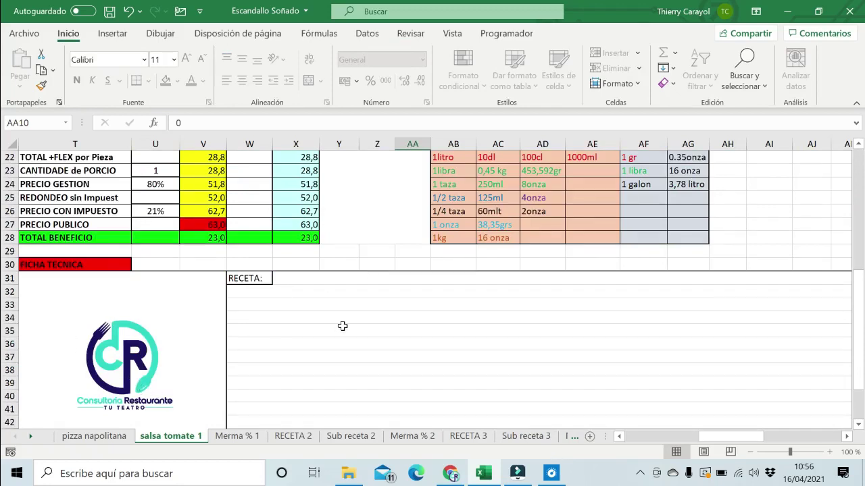
pyautogui.click(98, 438)
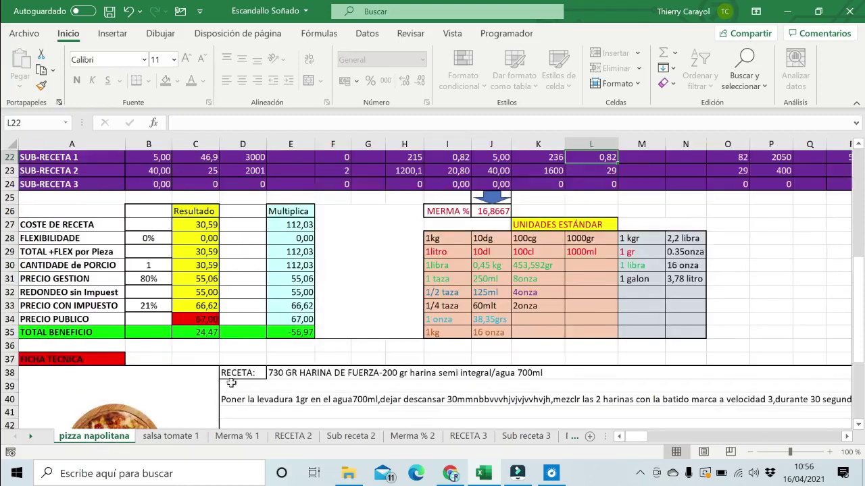
pyautogui.scroll(2, 229, 378)
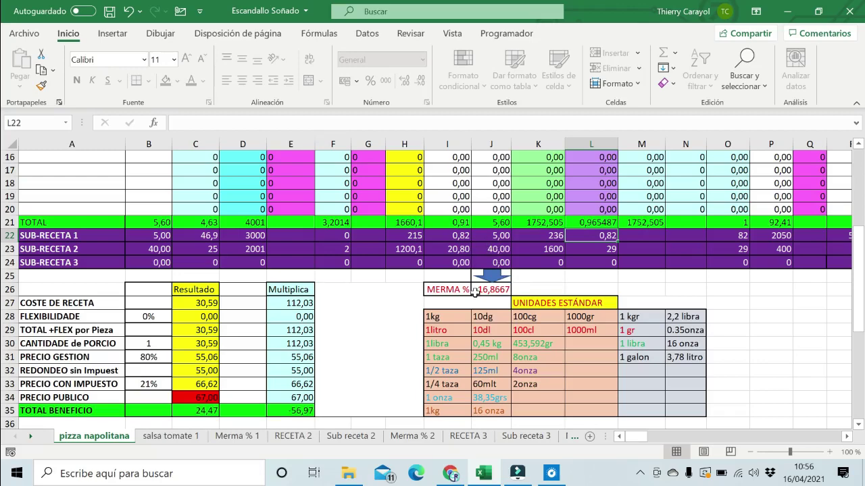
pyautogui.scroll(-1, 476, 280)
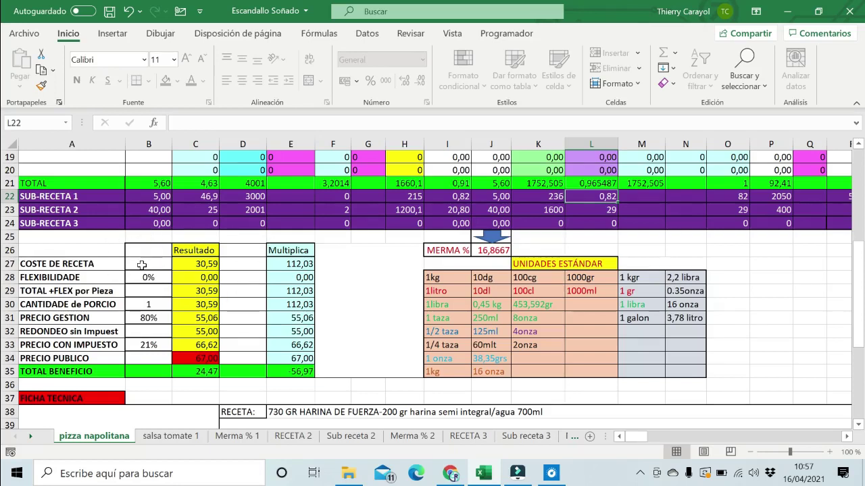
pyautogui.scroll(3, 311, 329)
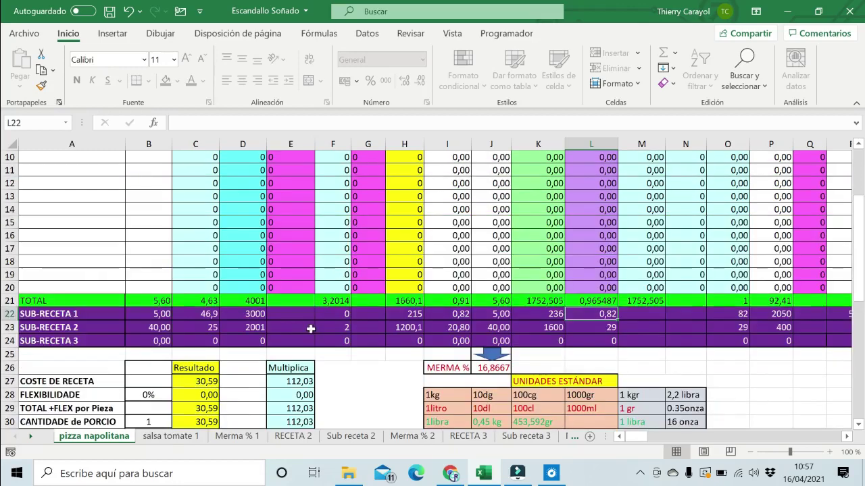
pyautogui.scroll(2, 311, 329)
pyautogui.scroll(-2, 308, 323)
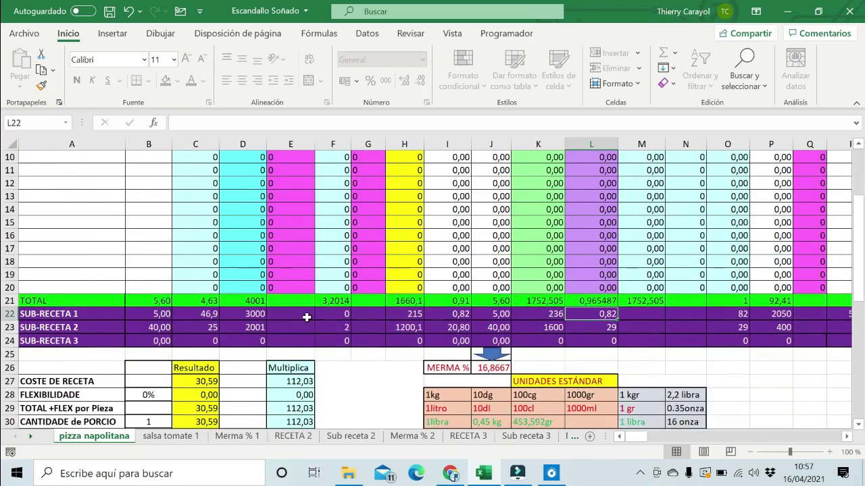